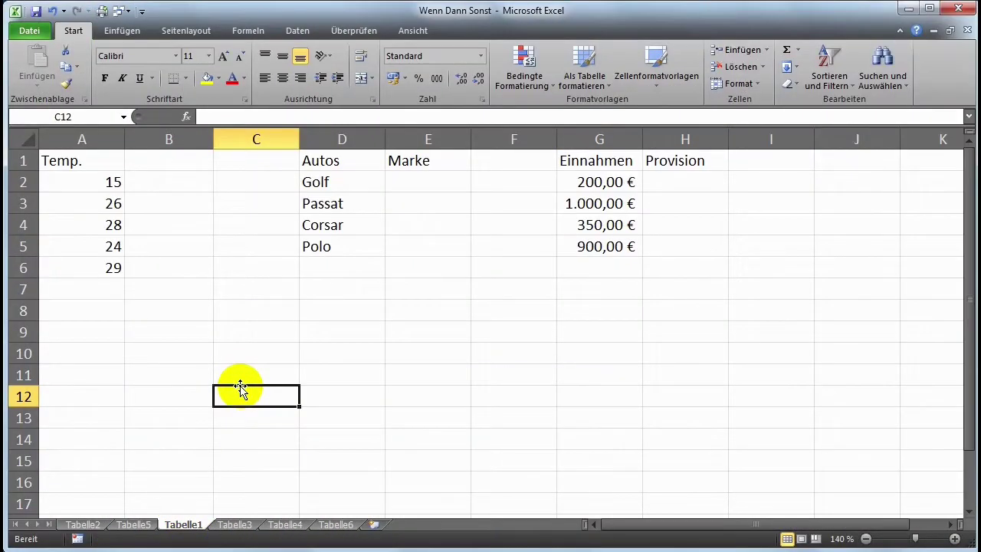
Enter =WENN(A2>26;"Hitzfrei";"") in B2 to flag temperatures above 26.
{"action": "left_click", "coordinate": [153, 184]}
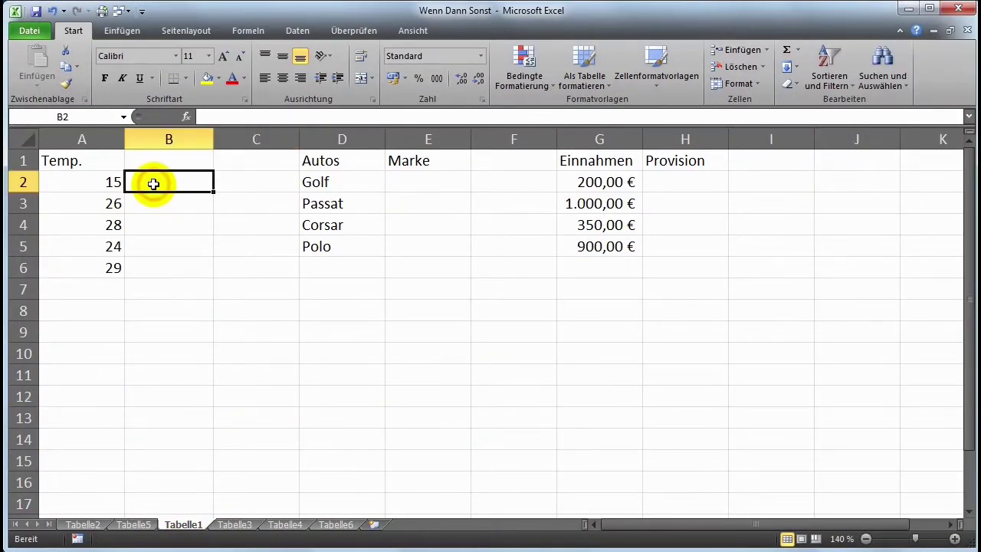
{"action": "type", "text": "="}
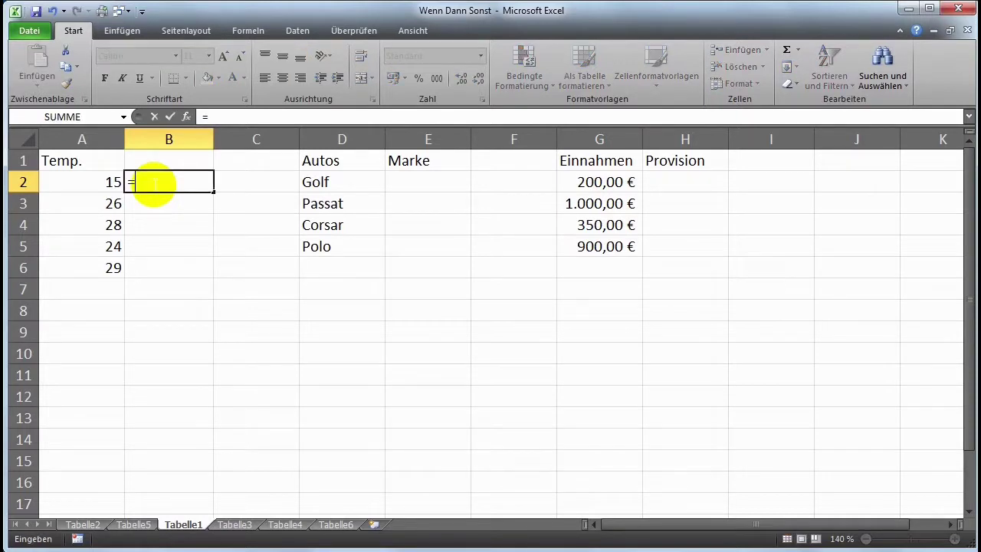
{"action": "type", "text": "wenn"}
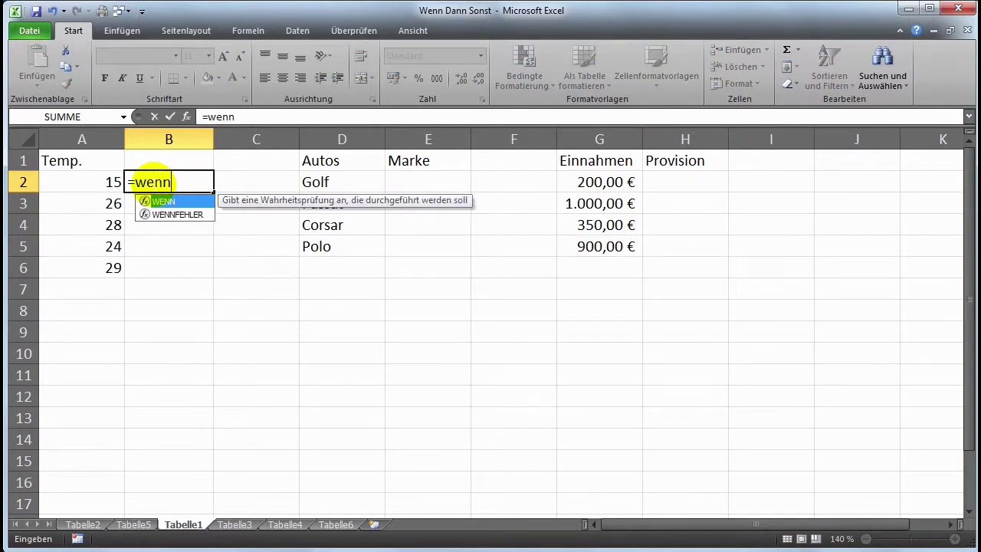
{"action": "type", "text": "("}
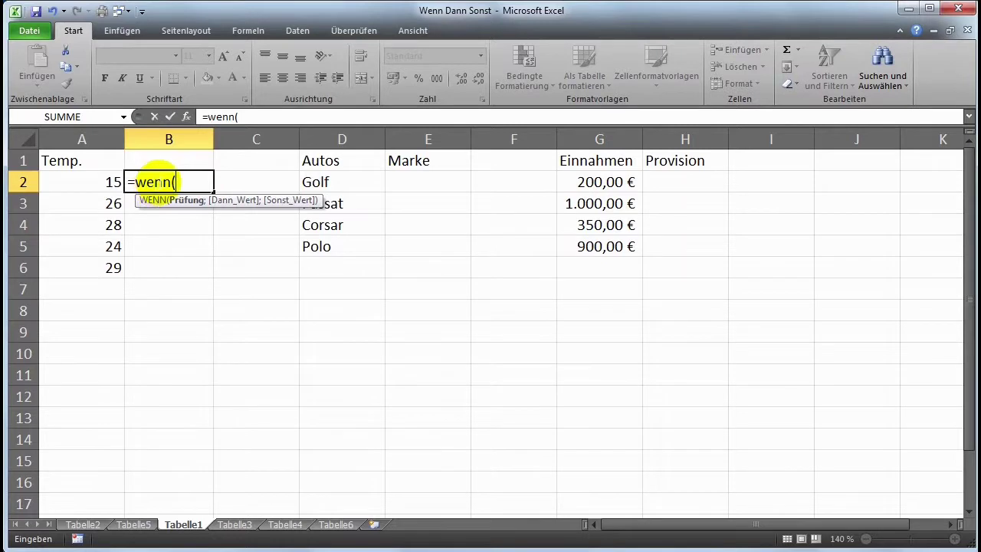
{"action": "left_click", "coordinate": [90, 182]}
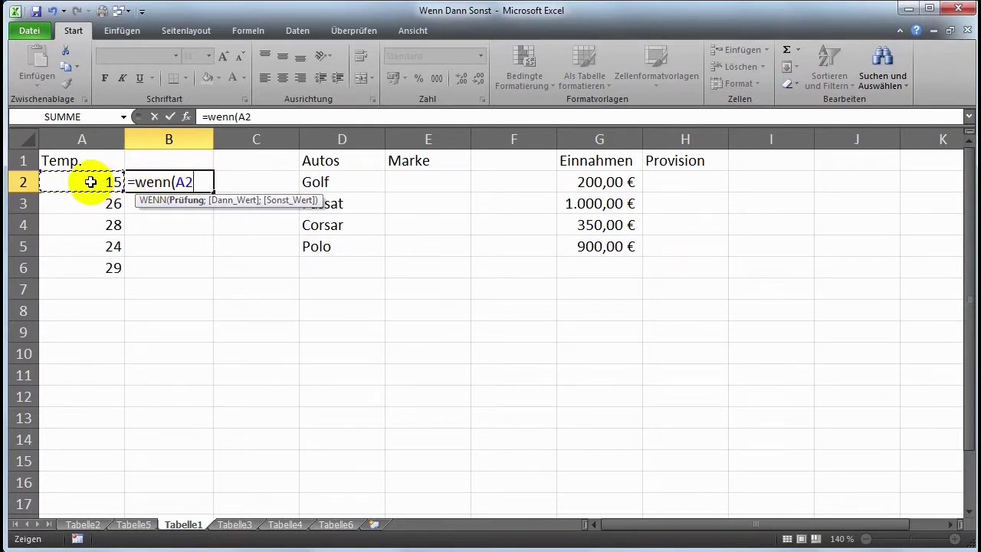
{"action": "type", "text": ">"}
{"action": "type", "text": "26;\""}
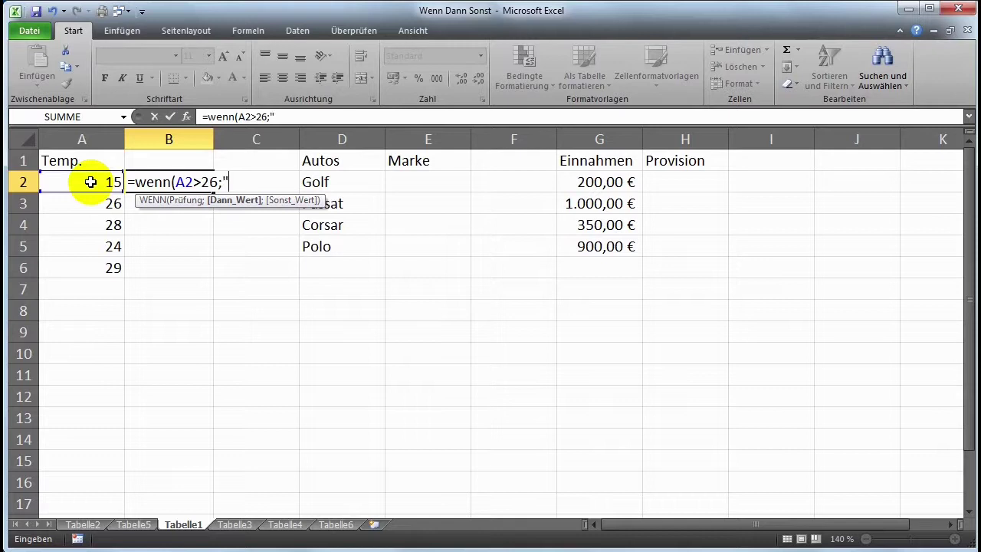
{"action": "type", "text": "Hitzfrei\""}
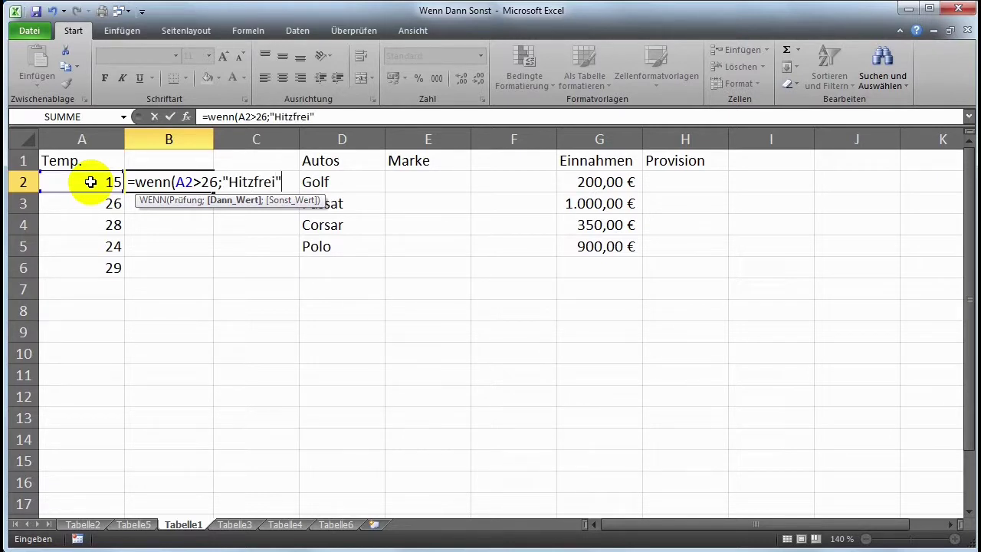
{"action": "type", "text": ";\"\")"}
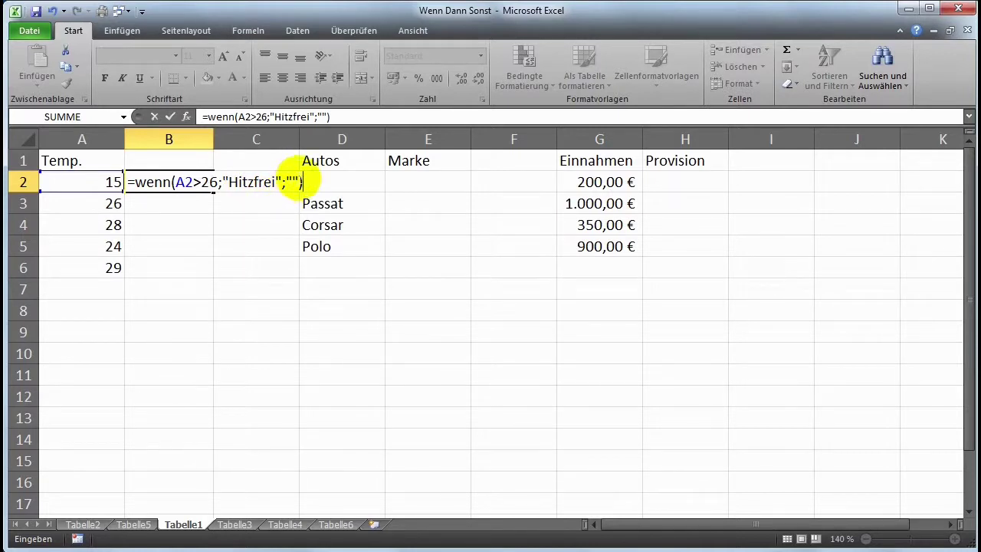
{"action": "key", "text": "Return"}
Test the B2 formula with its empty-text "" argument removed.
{"action": "left_click", "coordinate": [170, 181]}
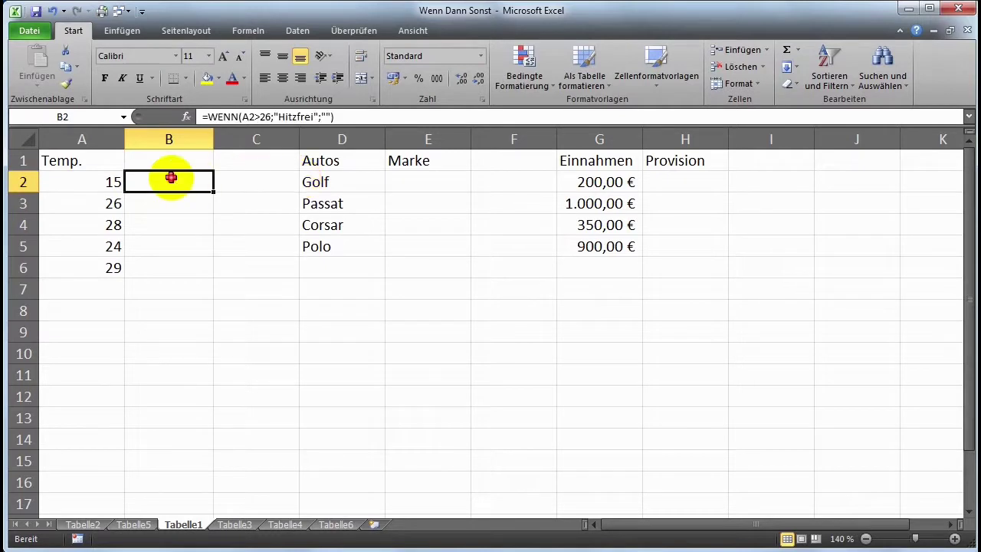
{"action": "left_click", "coordinate": [337, 117]}
{"action": "key", "text": "BackSpace"}
{"action": "key", "text": "BackSpace"}
{"action": "key", "text": "Return"}
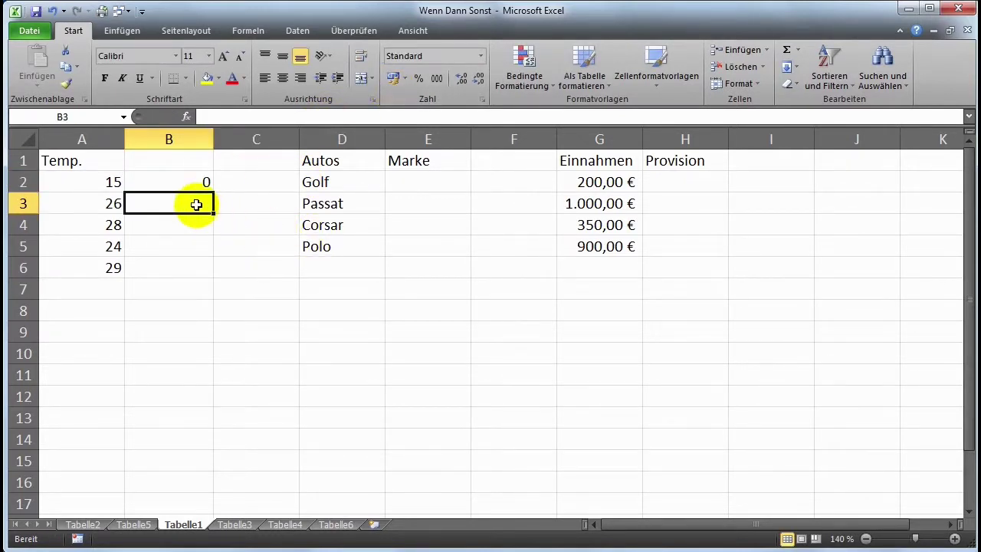
Restore the "" argument in B2 and fill the Hitzfrei formula down to B6.
{"action": "left_click", "coordinate": [193, 182]}
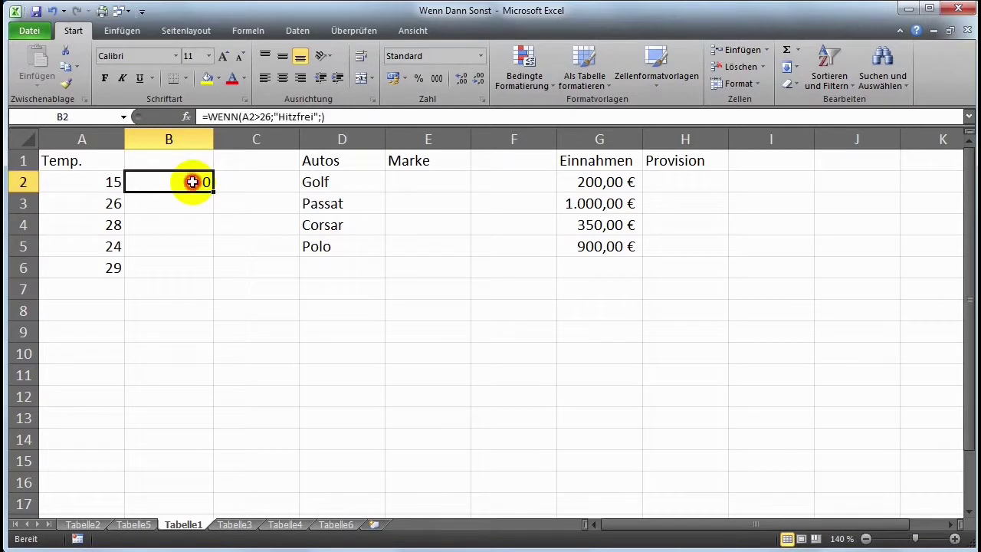
{"action": "left_click", "coordinate": [333, 115]}
{"action": "type", "text": "\"\""}
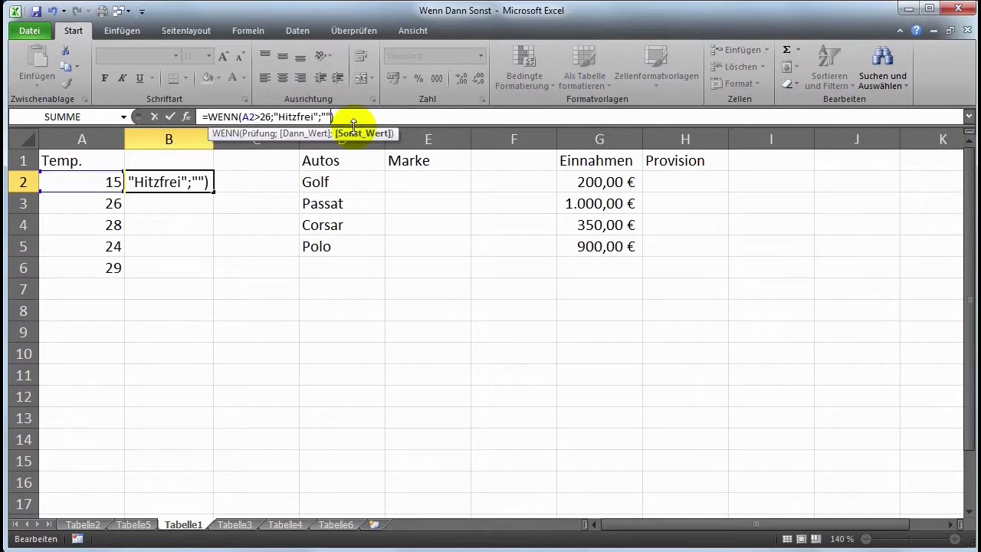
{"action": "key", "text": "Return"}
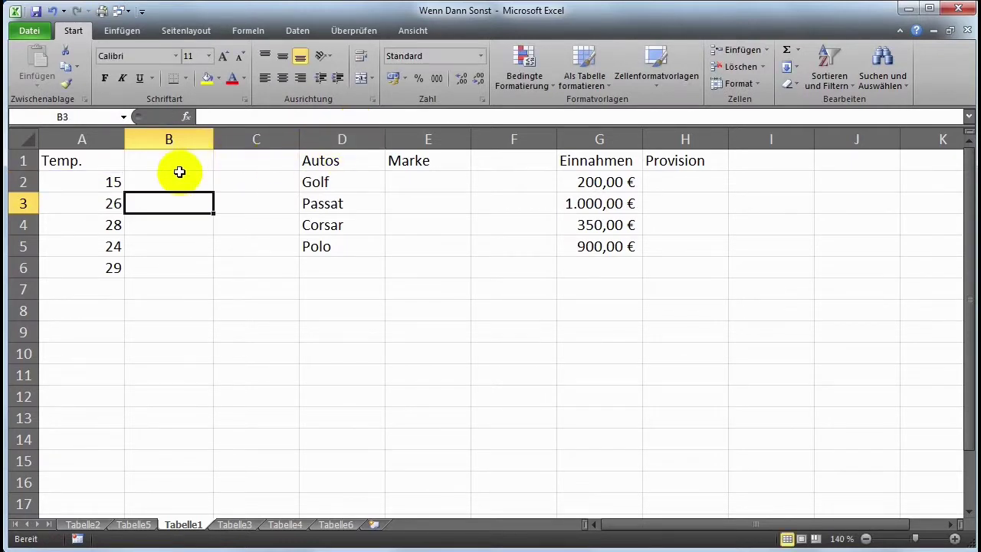
{"action": "left_click", "coordinate": [182, 180]}
{"action": "left_click_drag", "start_coordinate": [214, 192], "coordinate": [214, 274]}
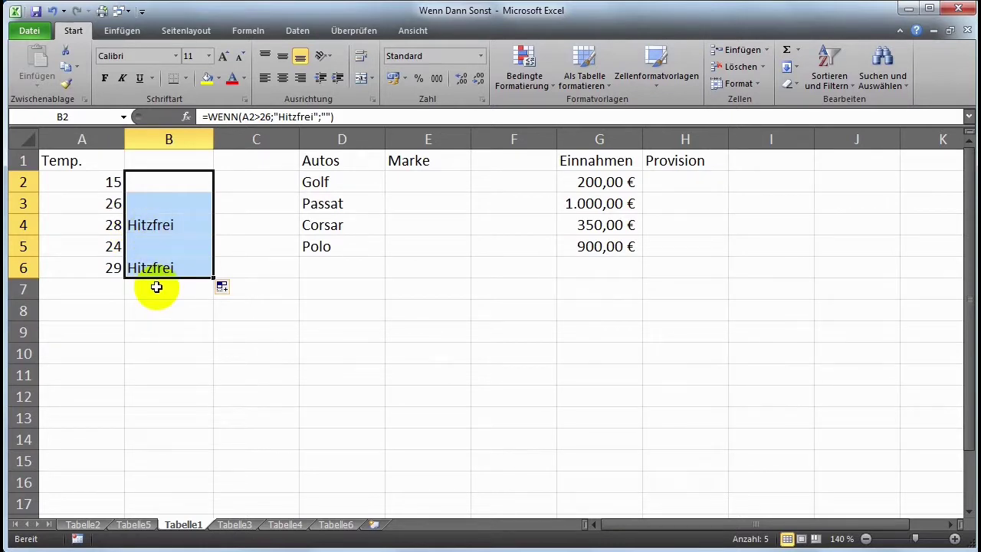
Enter =WENN(D2="Corsar";"Opel";"VW") in E2.
{"action": "left_click", "coordinate": [425, 184]}
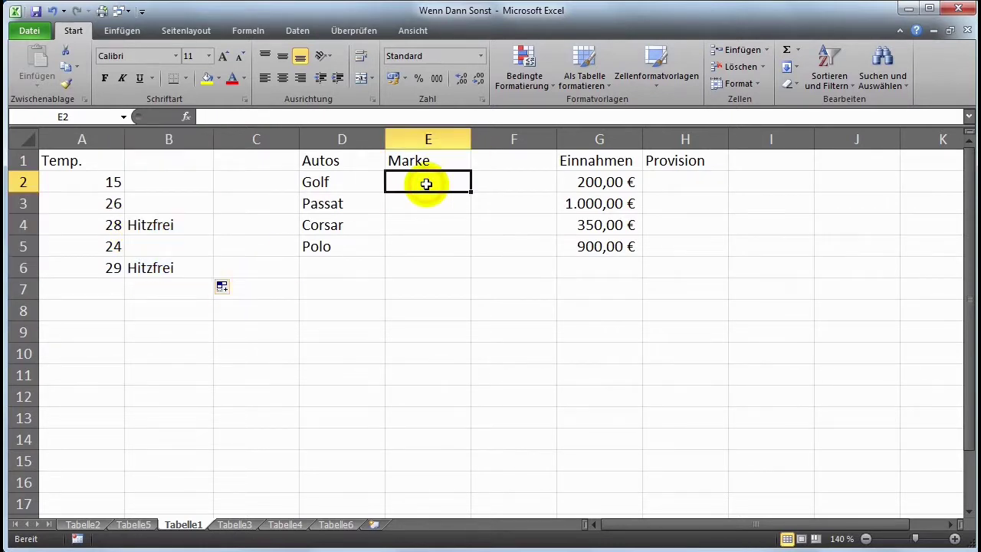
{"action": "type", "text": "="}
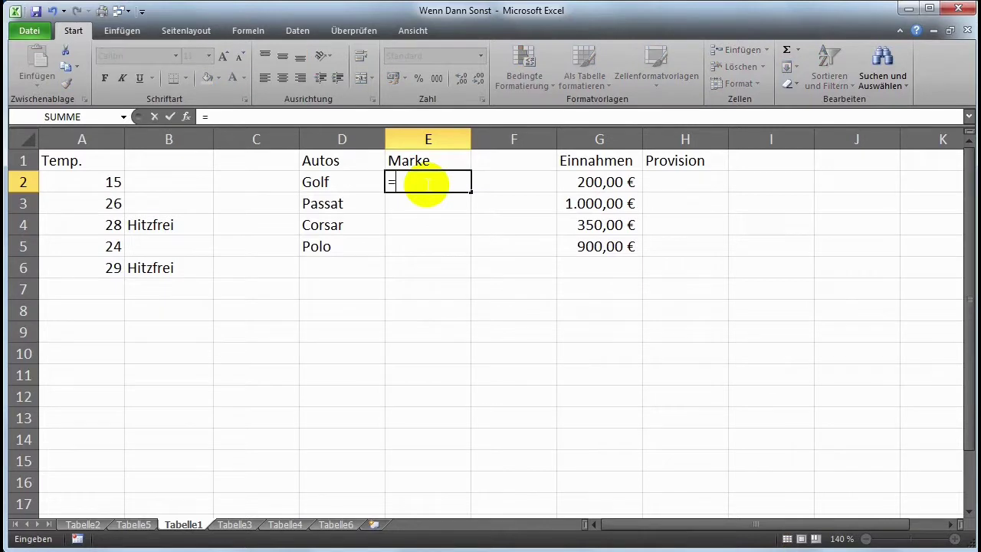
{"action": "type", "text": "wenn"}
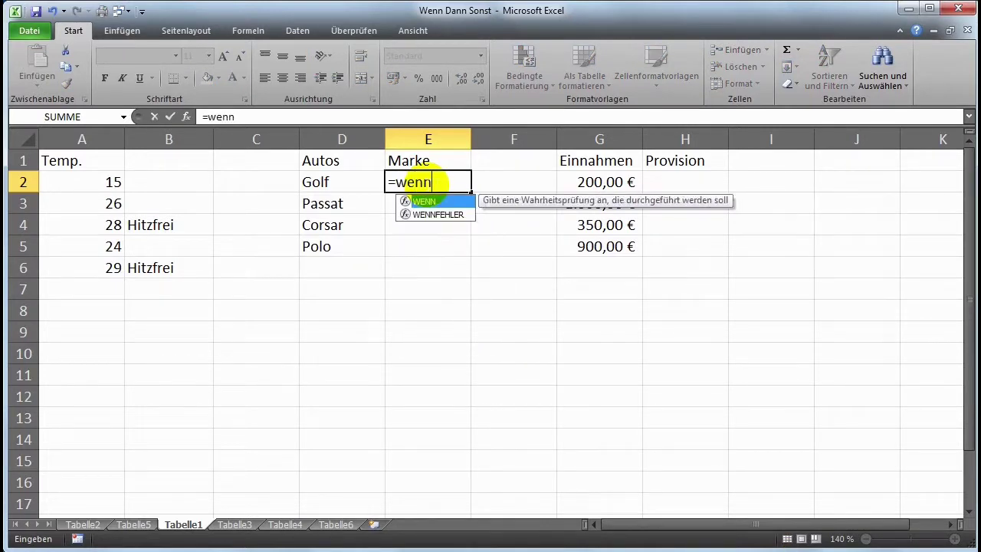
{"action": "type", "text": "("}
{"action": "left_click", "coordinate": [345, 182]}
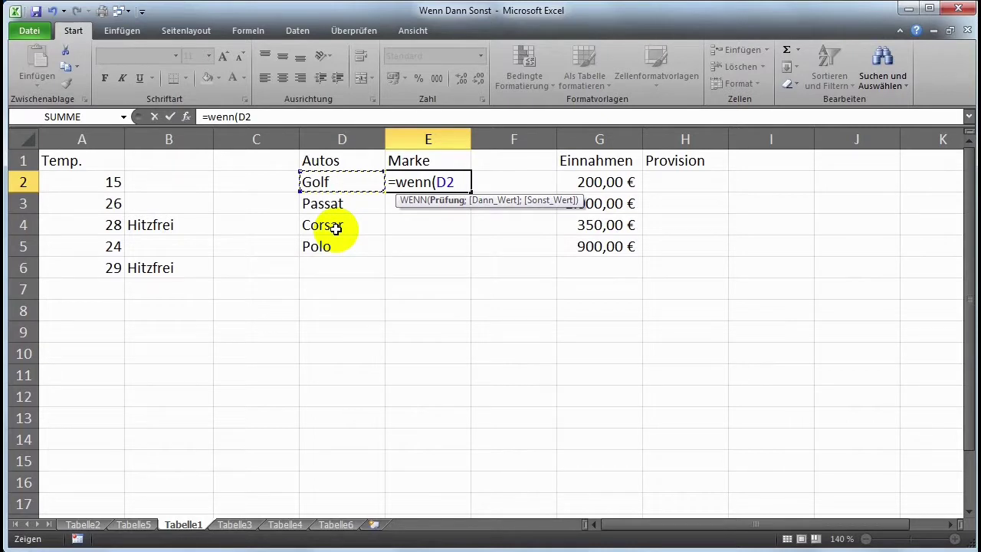
{"action": "type", "text": "="}
{"action": "type", "text": "\"Corsar\";"}
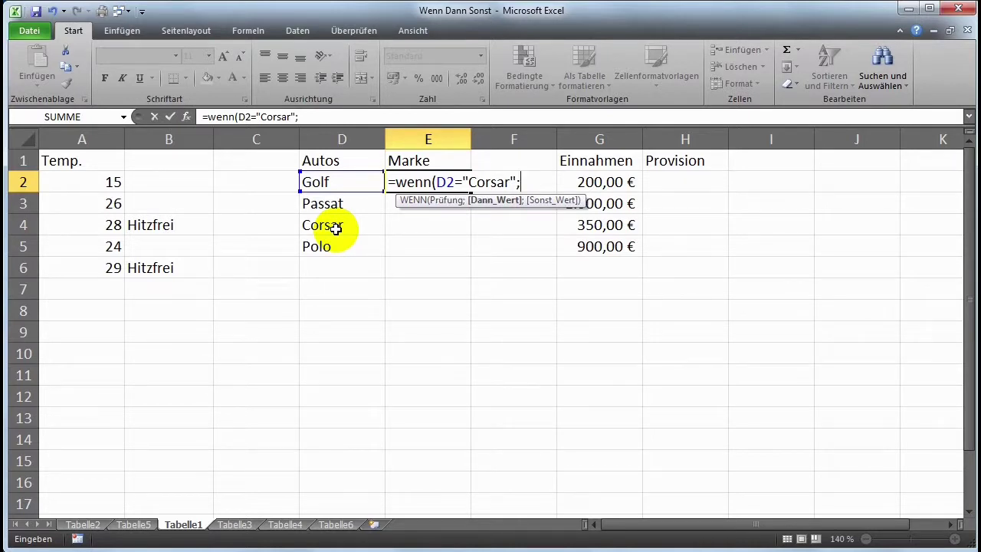
{"action": "type", "text": "\"Opel"}
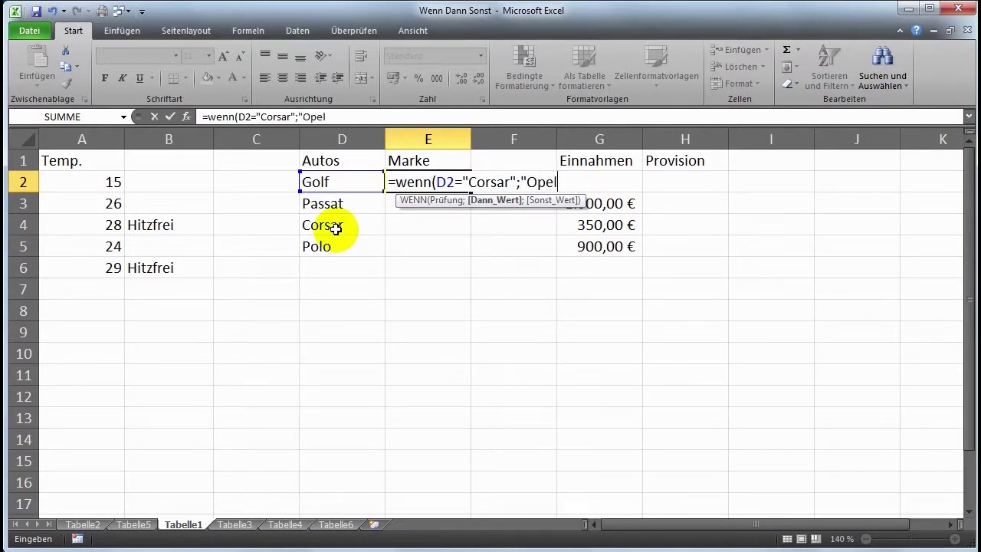
{"action": "type", "text": "\""}
{"action": "type", "text": ";\"VW\")"}
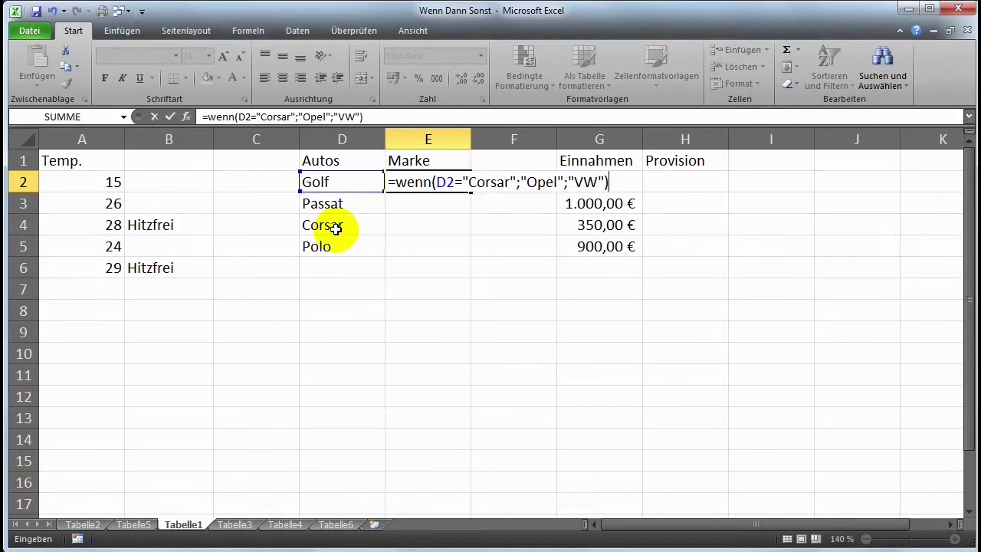
{"action": "key", "text": "Return"}
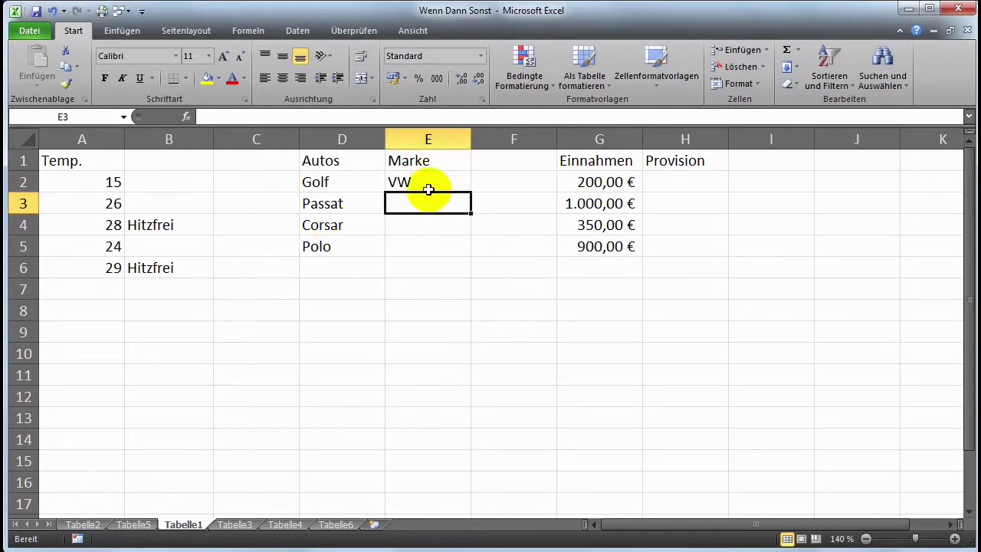
Fill the brand formula down to E5 and check that the Corsar in row 4 shows Opel.
{"action": "left_click", "coordinate": [431, 186]}
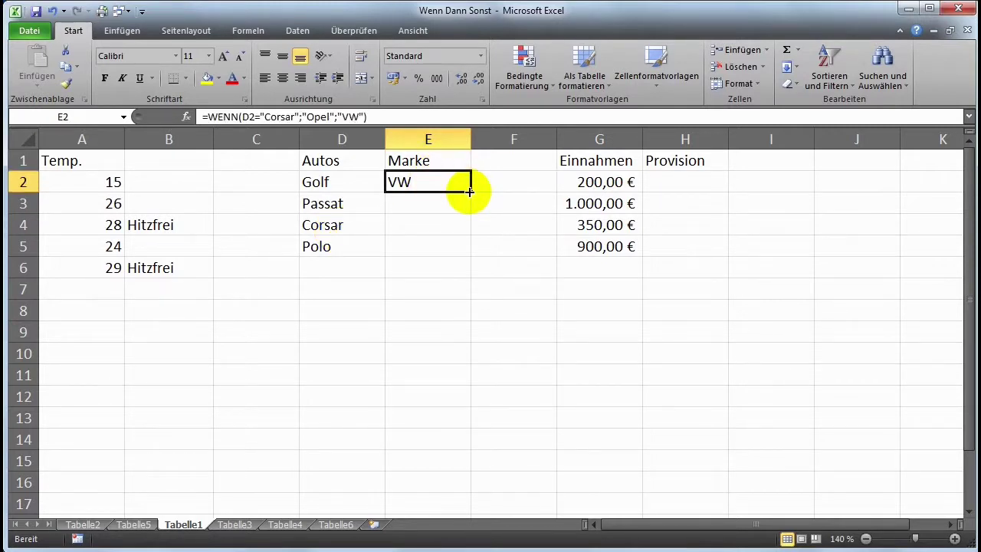
{"action": "left_click_drag", "start_coordinate": [469, 191], "coordinate": [468, 249]}
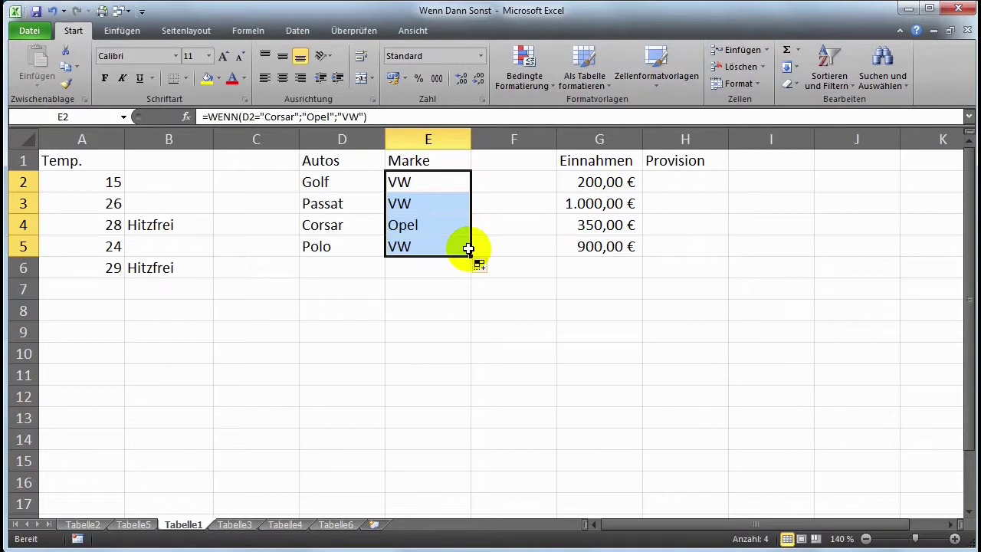
{"action": "left_click", "coordinate": [369, 225]}
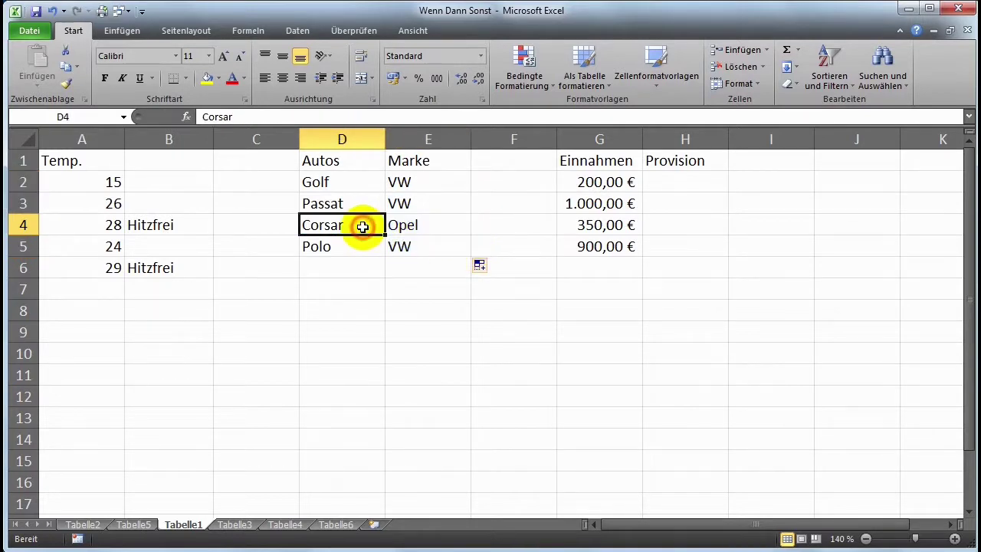
{"action": "left_click", "coordinate": [400, 229]}
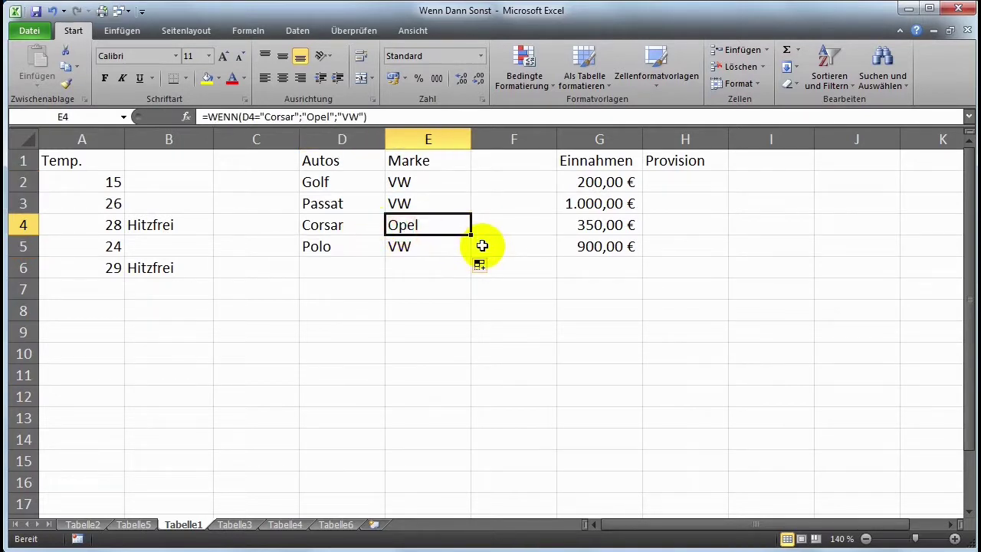
{"action": "left_click", "coordinate": [685, 288]}
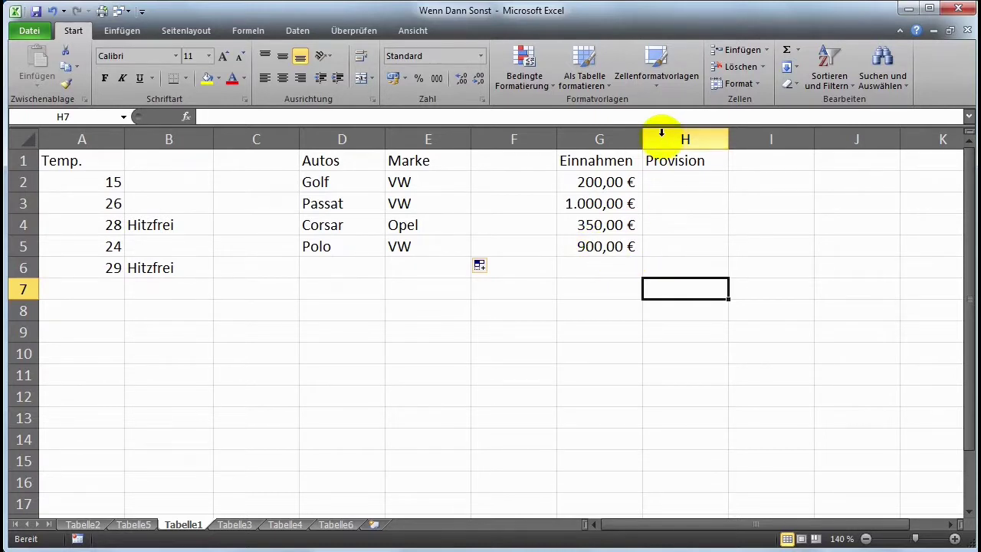
Enter =WENN(G2>900;"ja";"nein") in H2 for the Golf's Einnahmen.
{"action": "left_click", "coordinate": [666, 178]}
{"action": "type", "text": "="}
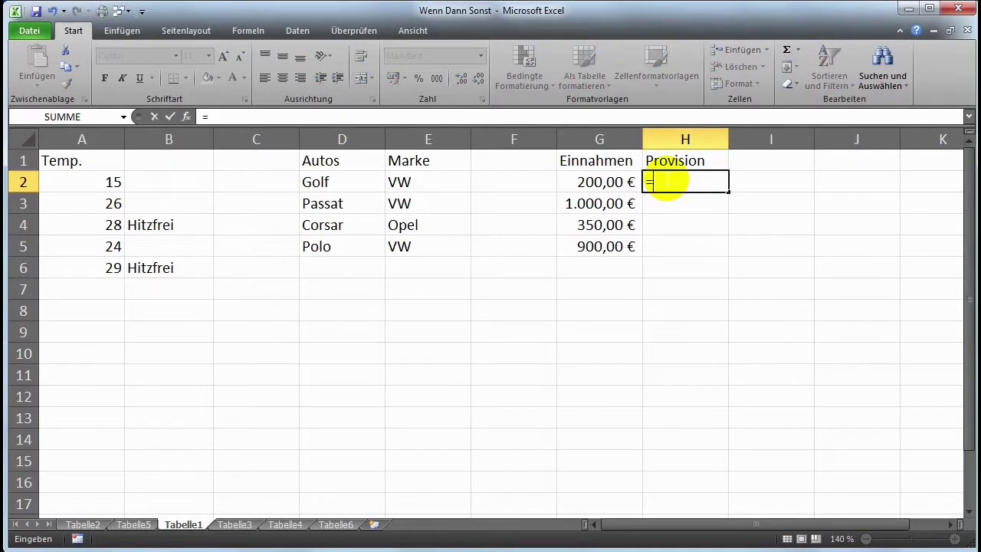
{"action": "type", "text": "wenn"}
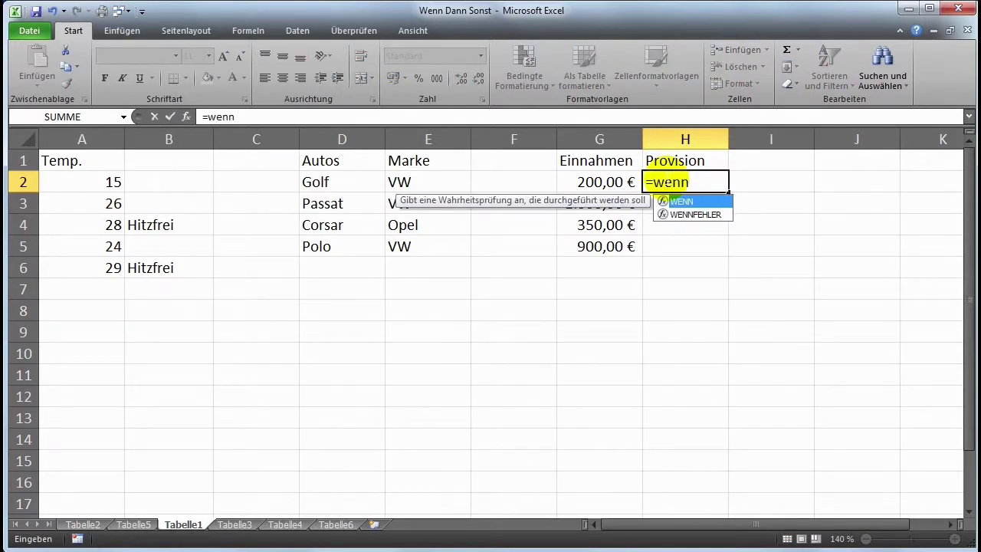
{"action": "type", "text": "("}
{"action": "left_click", "coordinate": [585, 181]}
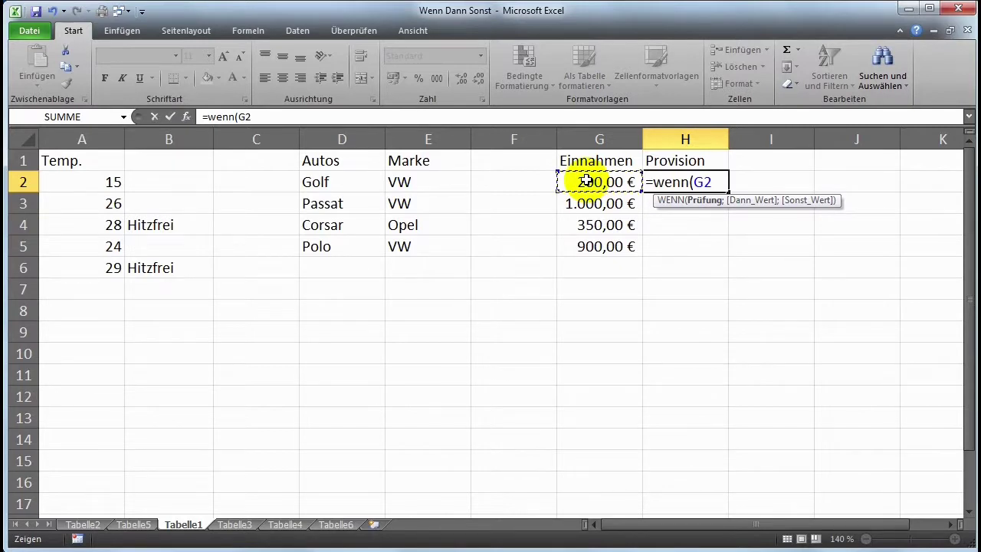
{"action": "type", "text": ">900;"}
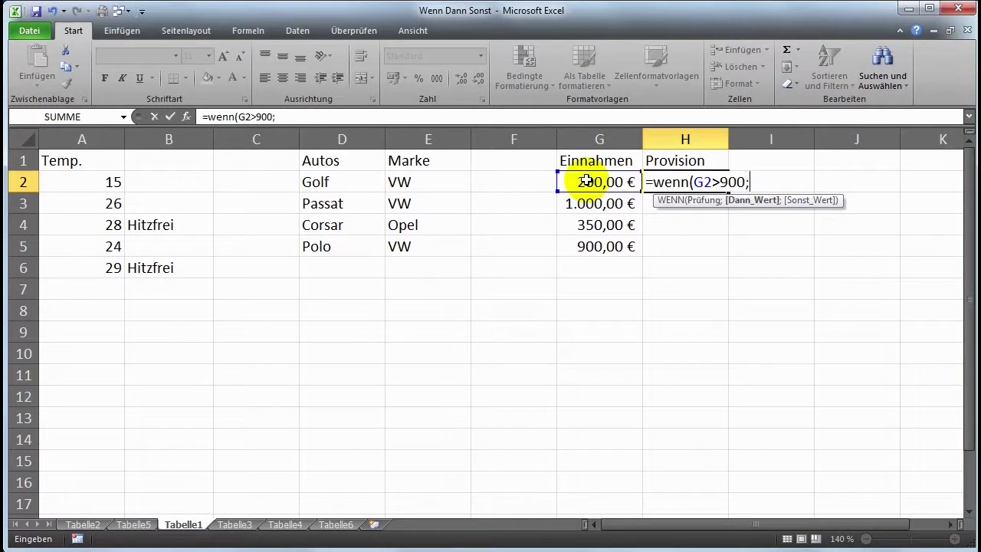
{"action": "type", "text": "\"ja\""}
{"action": "type", "text": ";"}
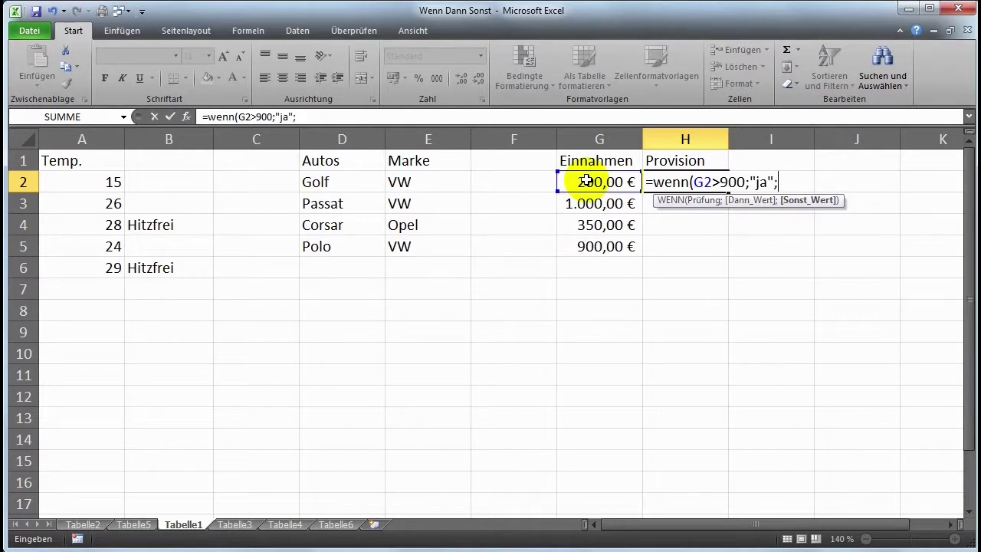
{"action": "type", "text": "\"n"}
{"action": "key", "text": "BackSpace"}
{"action": "type", "text": "nein"}
{"action": "type", "text": "\")"}
{"action": "key", "text": "Return"}
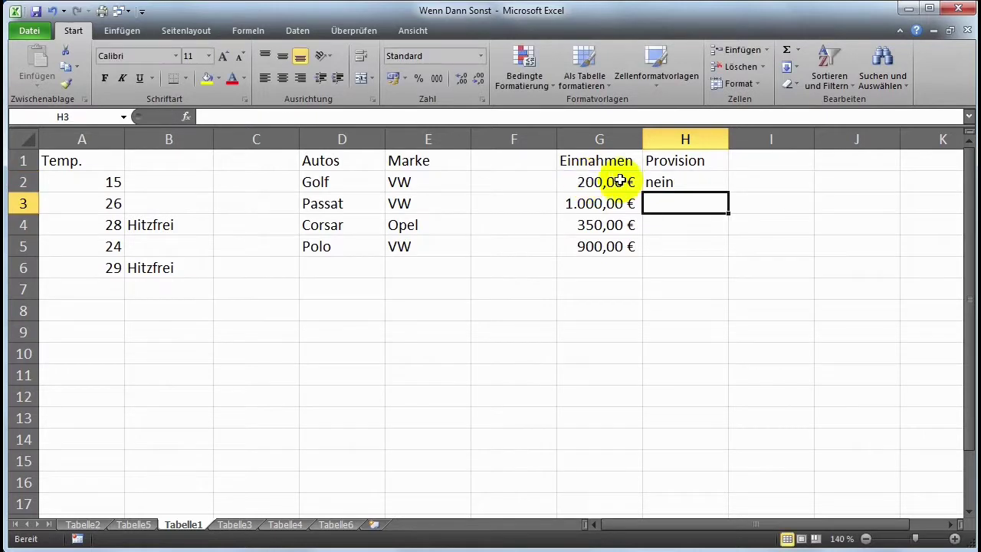
Copy the Provision formula from H2 down to H5.
{"action": "left_click", "coordinate": [671, 184]}
{"action": "left_click_drag", "start_coordinate": [727, 192], "coordinate": [728, 226]}
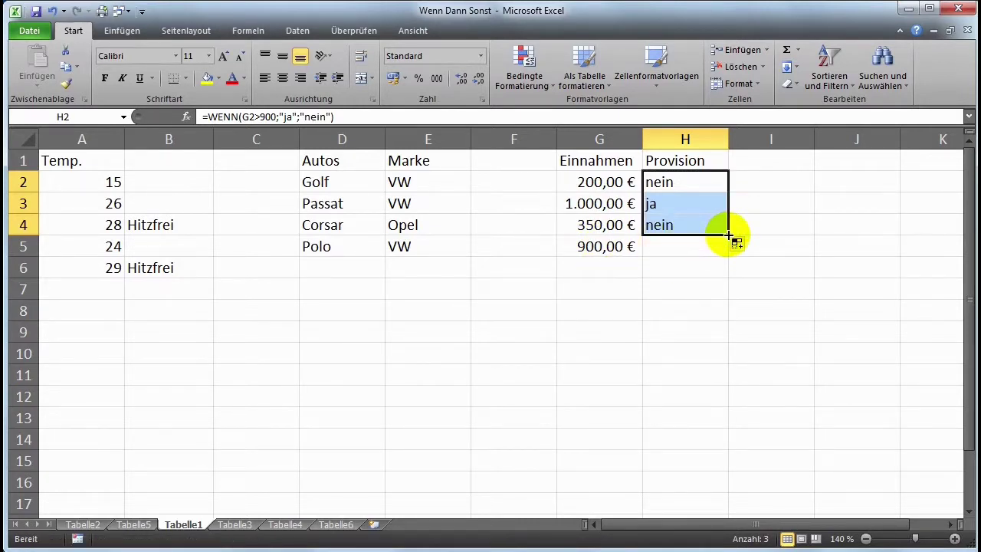
{"action": "left_click_drag", "start_coordinate": [728, 234], "coordinate": [726, 257]}
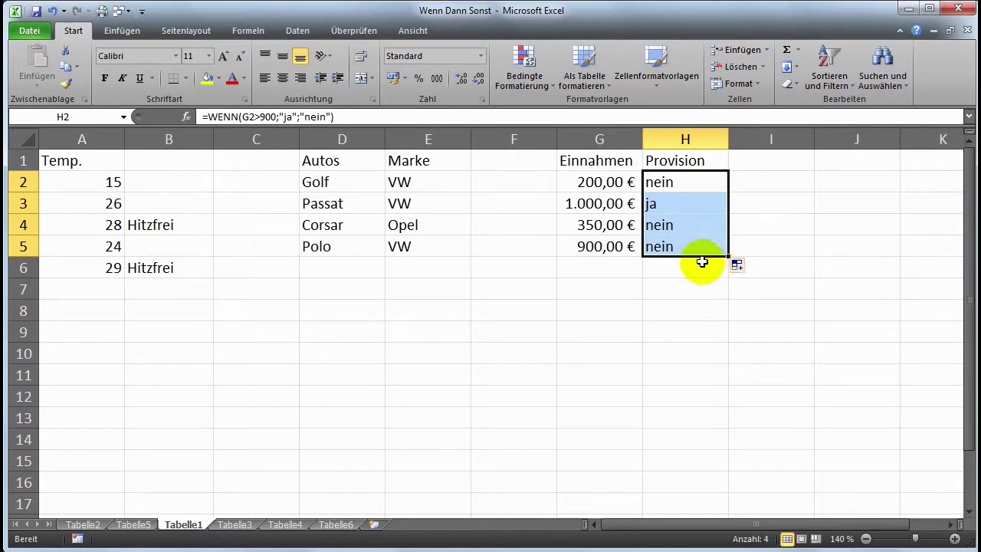
{"action": "left_click", "coordinate": [684, 247]}
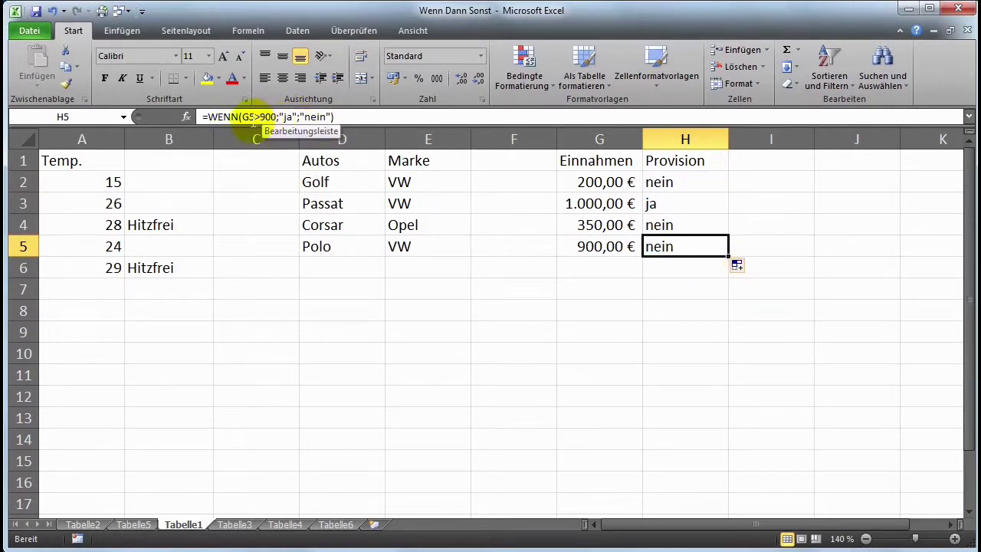
Change the Polo's Einnahmen in G5 from 900 to 901, then switch to Tabelle3.
{"action": "left_click", "coordinate": [620, 245]}
{"action": "left_click", "coordinate": [238, 113]}
{"action": "key", "text": "BackSpace"}
{"action": "type", "text": "1"}
{"action": "key", "text": "Return"}
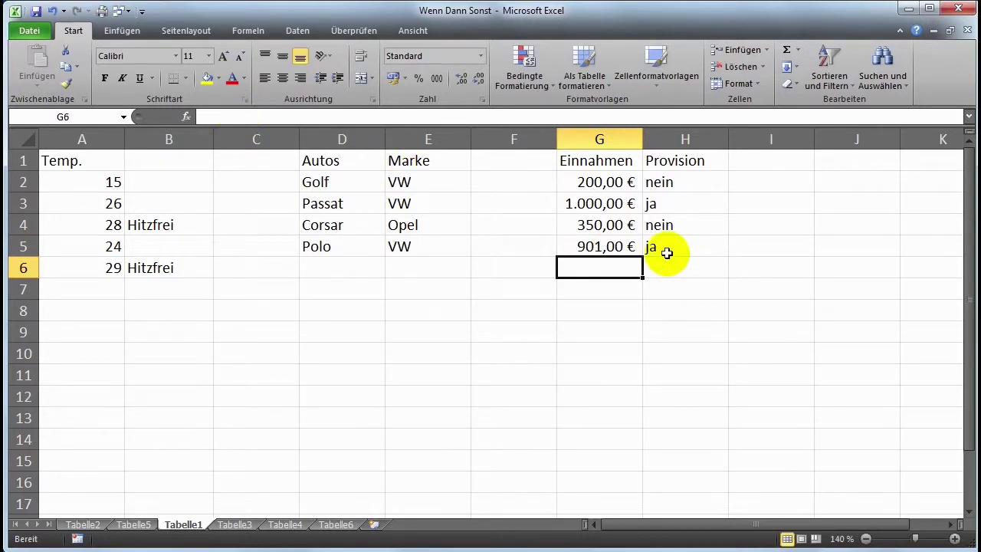
{"action": "key", "text": "ctrl+Page_Down"}
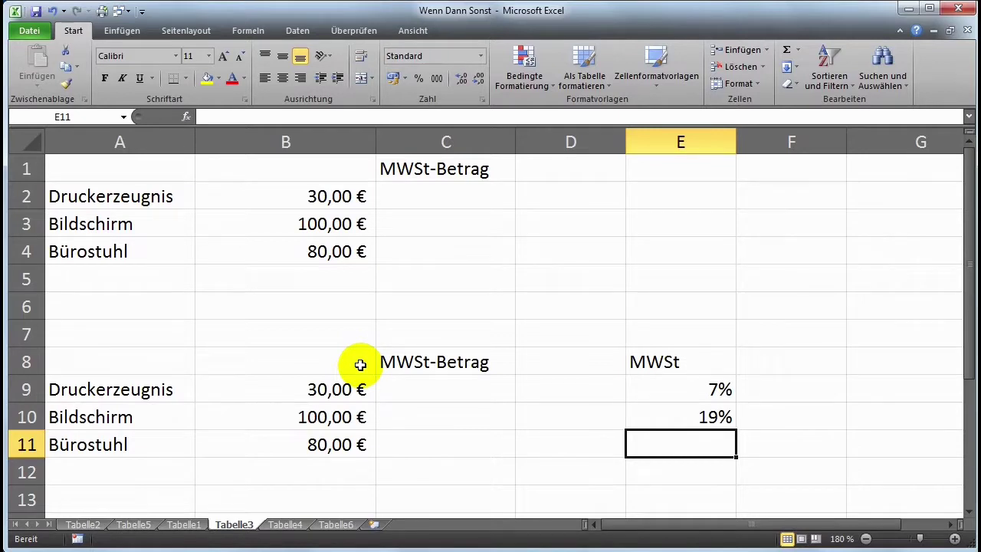
Review the 7% and 19% rates in E9 and E10 before working in C2.
{"action": "left_click", "coordinate": [404, 193]}
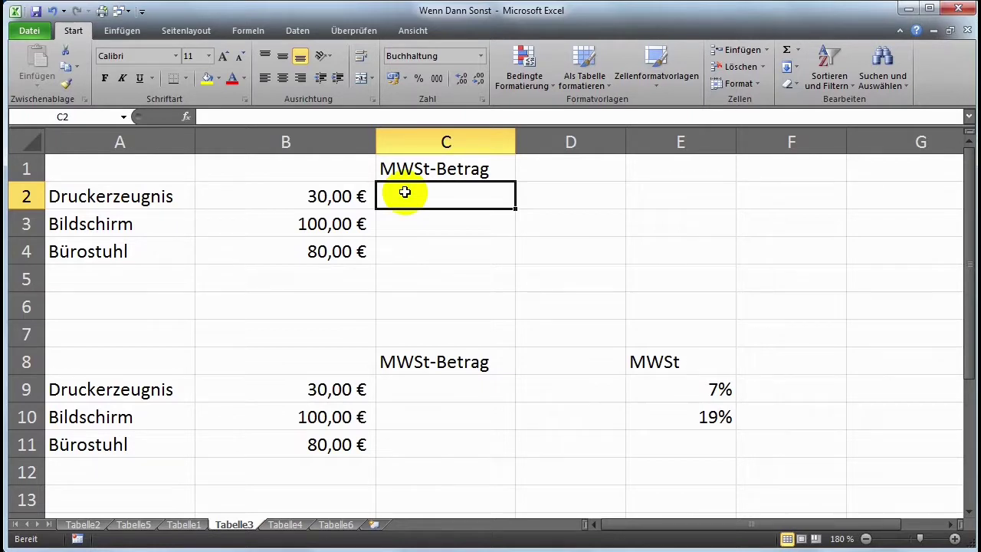
{"action": "left_click", "coordinate": [692, 390]}
{"action": "left_click", "coordinate": [696, 414]}
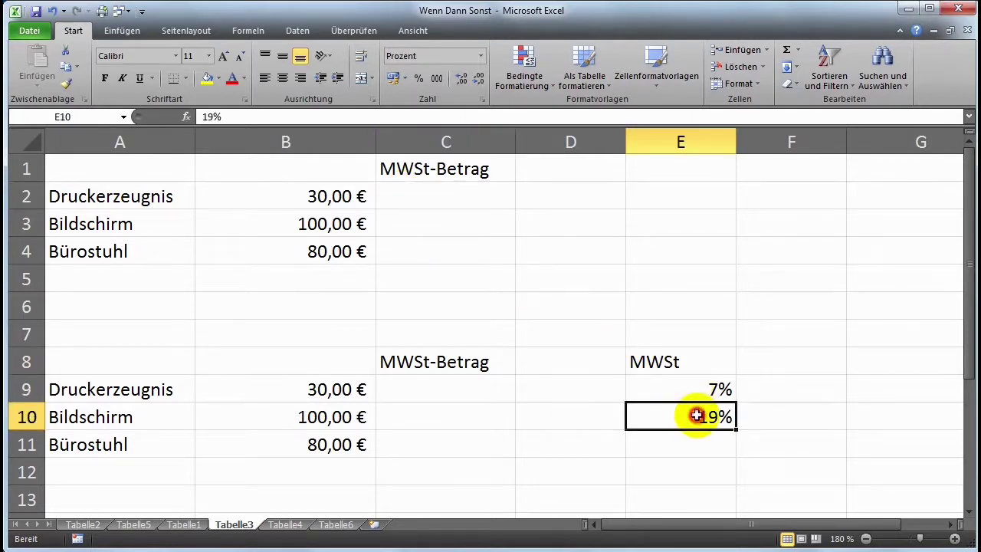
{"action": "left_click", "coordinate": [457, 200]}
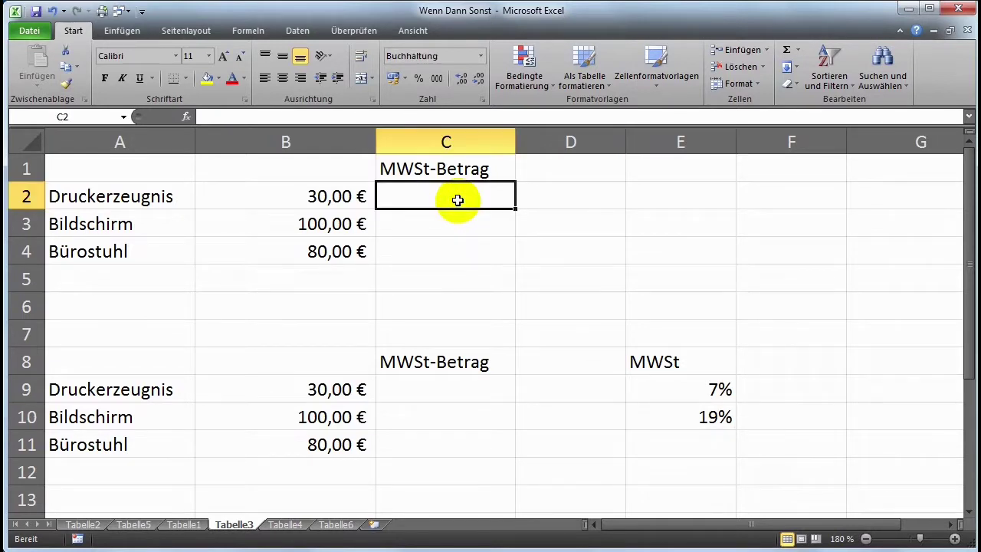
Enter =WENN(A2="Druckerzeugnis";B2*0,07;B2*0,19) in C2, giving 2,10 €.
{"action": "type", "text": "="}
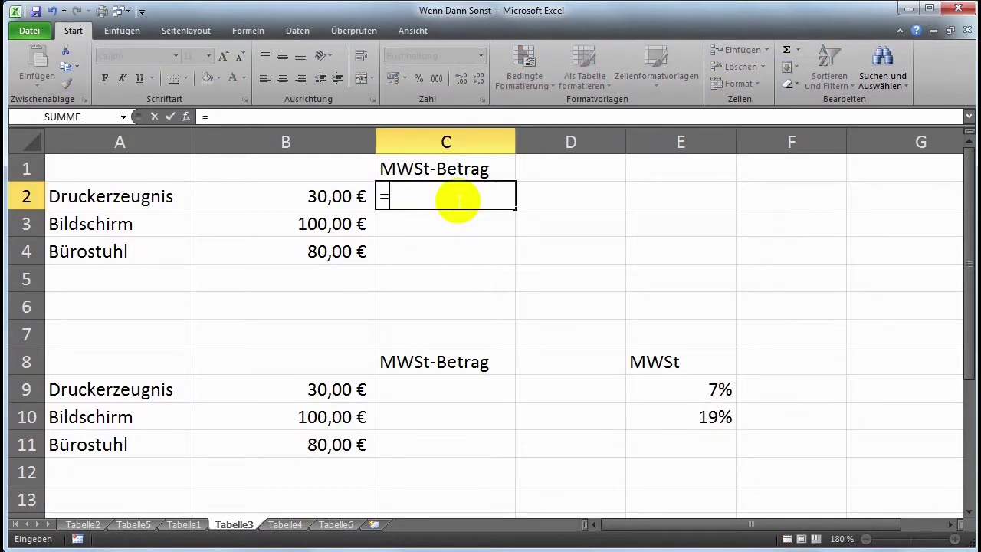
{"action": "type", "text": "wenn("}
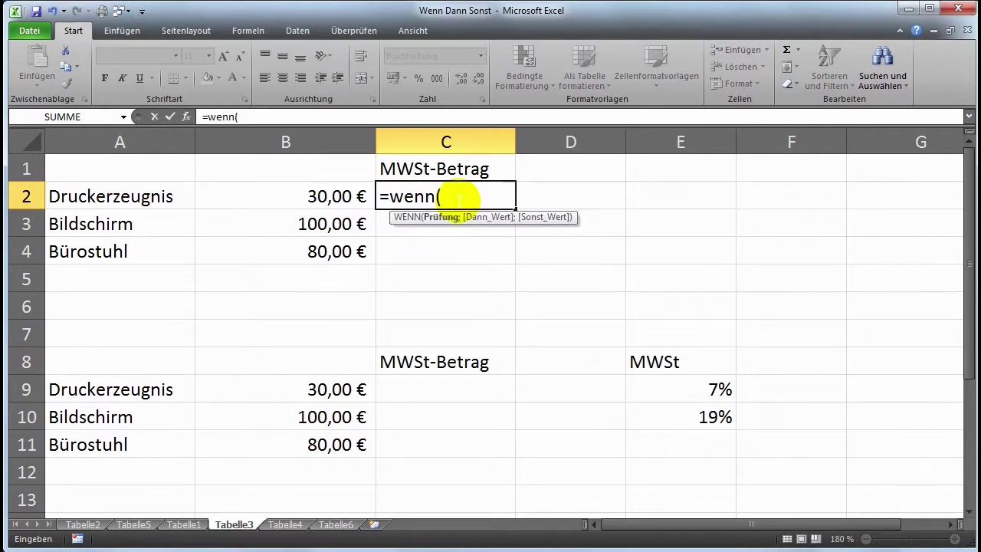
{"action": "left_click", "coordinate": [157, 200]}
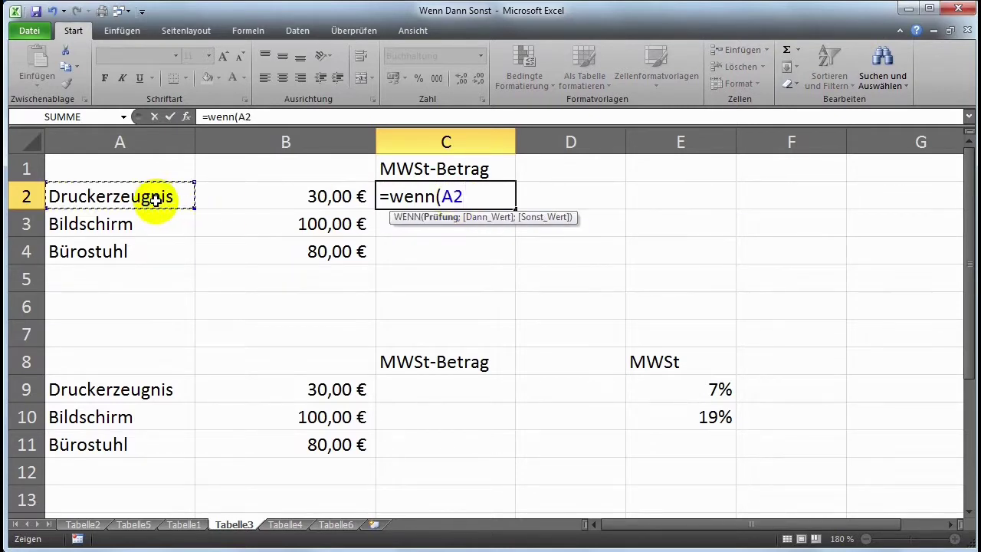
{"action": "type", "text": "=\"D"}
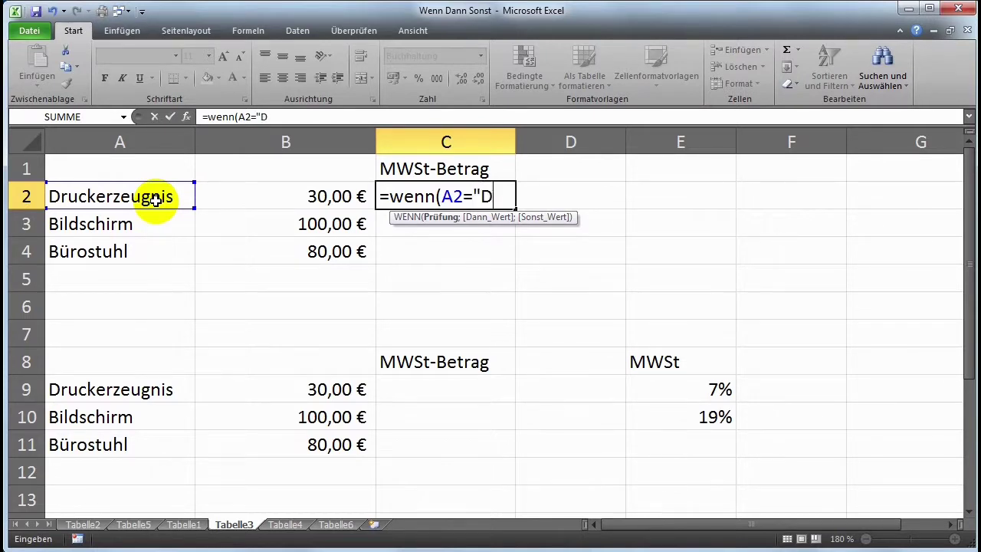
{"action": "type", "text": "ruckerzeugnis"}
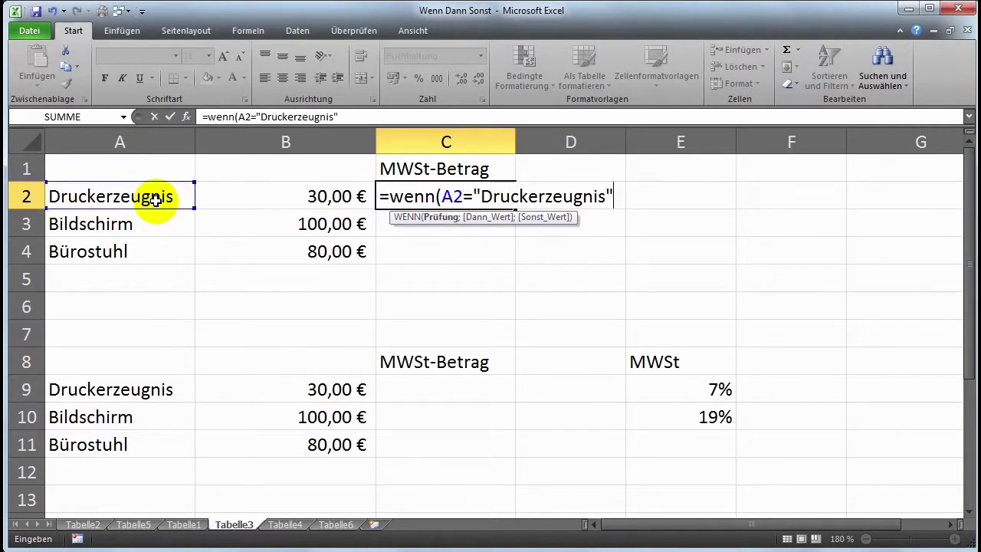
{"action": "type", "text": ";"}
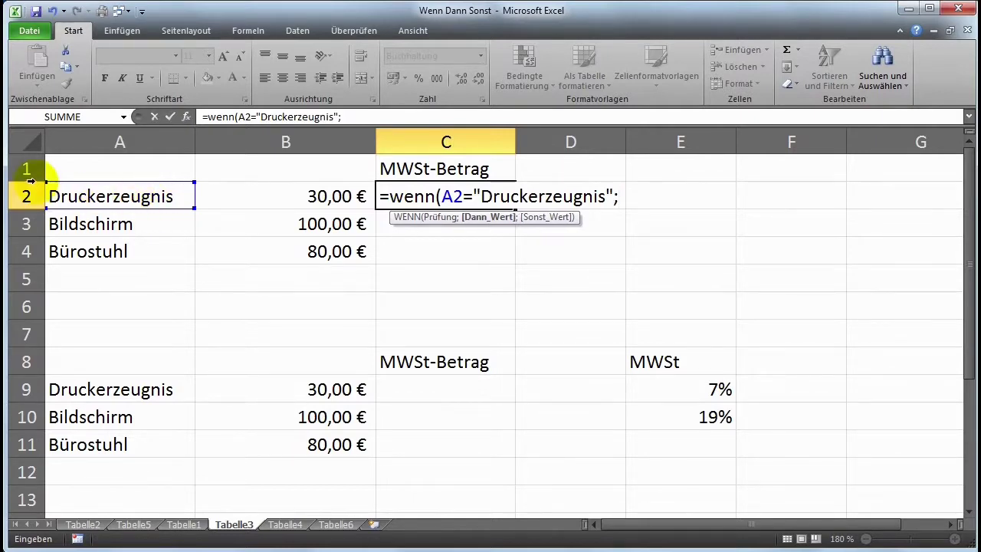
{"action": "left_click", "coordinate": [271, 197]}
{"action": "type", "text": "*"}
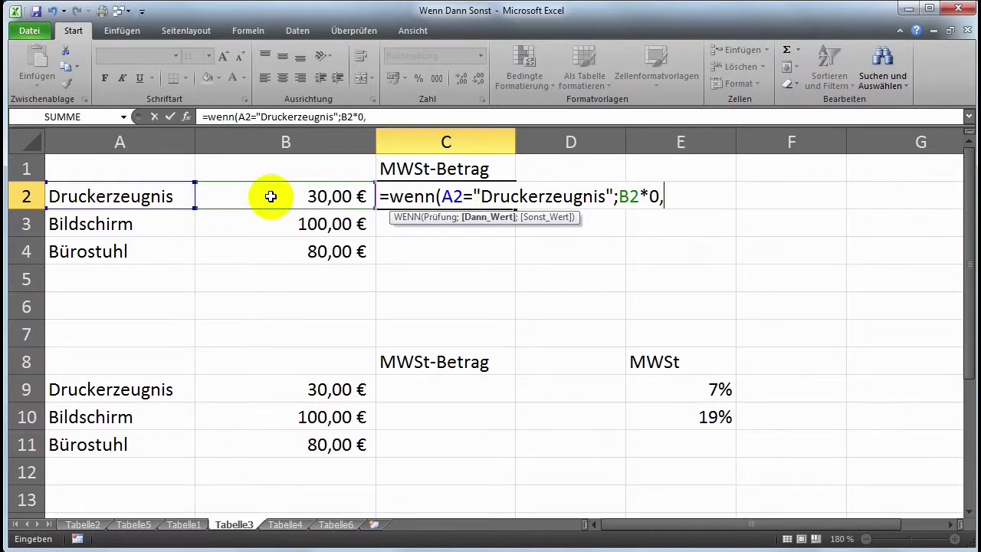
{"action": "type", "text": "0,07"}
{"action": "type", "text": ";"}
{"action": "left_click", "coordinate": [271, 197]}
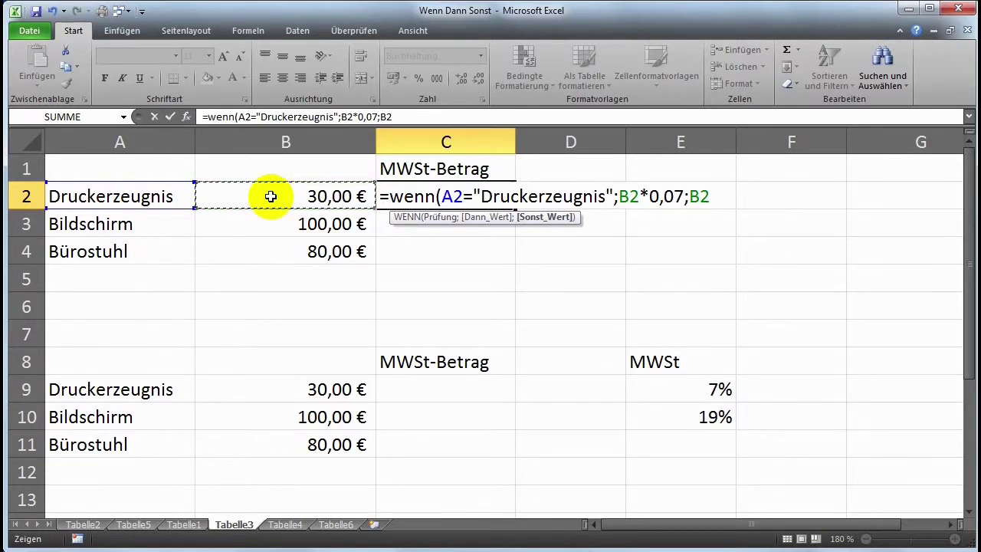
{"action": "type", "text": "*0,19"}
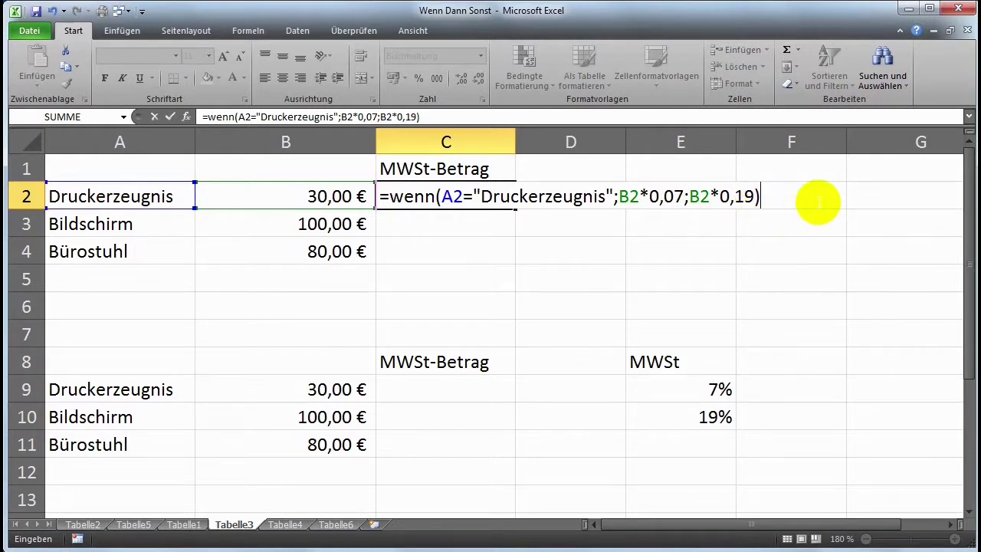
{"action": "key", "text": "Return"}
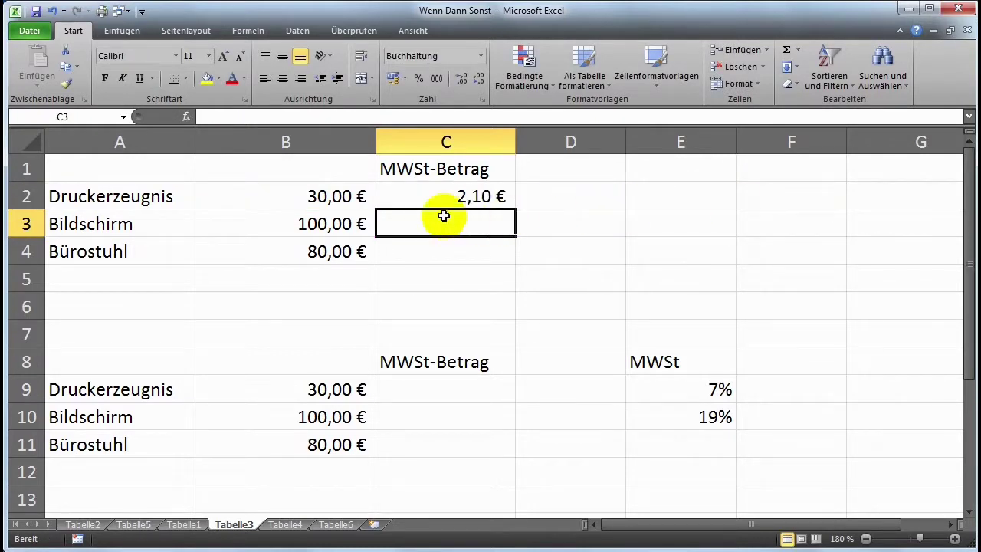
{"action": "left_click", "coordinate": [433, 196]}
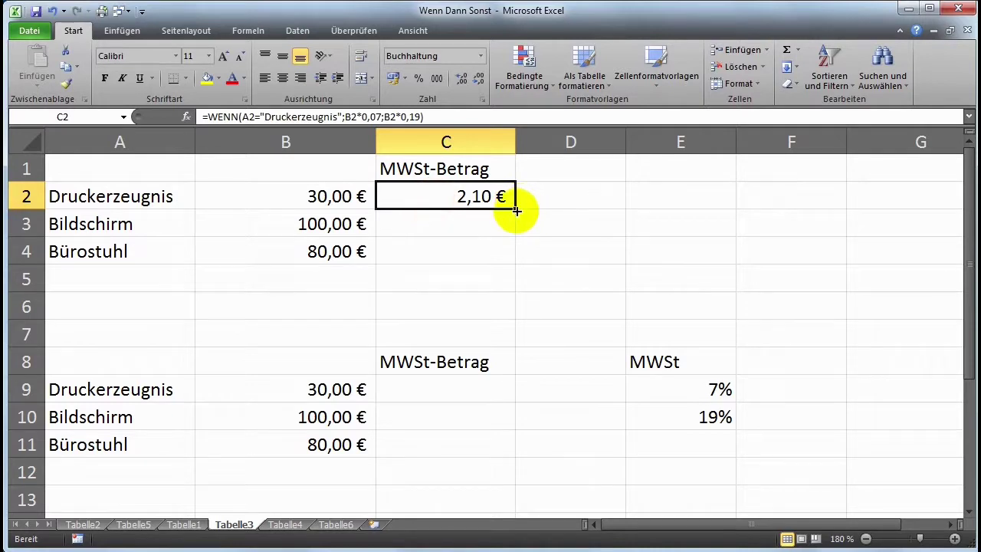
{"action": "left_click_drag", "start_coordinate": [515, 209], "coordinate": [517, 259]}
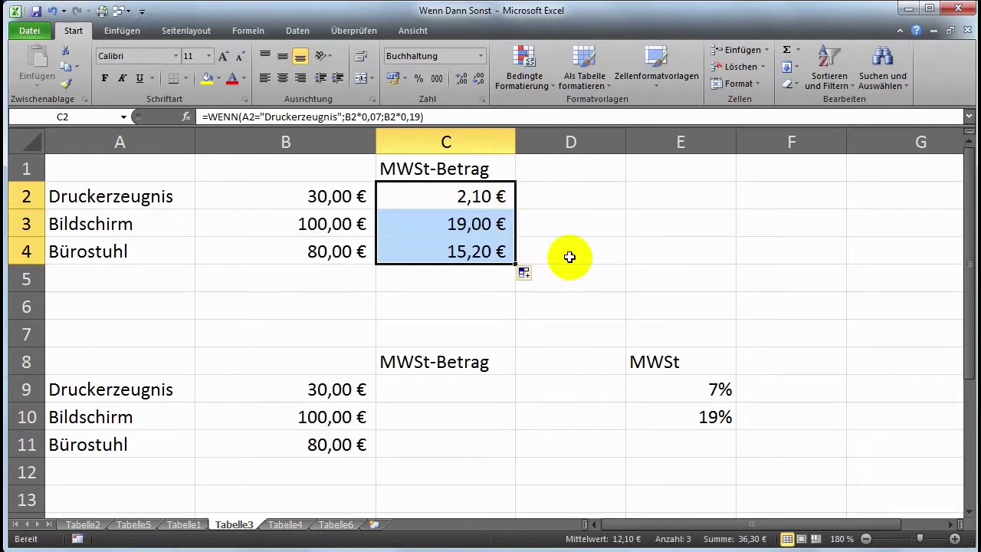
{"action": "left_click", "coordinate": [434, 224]}
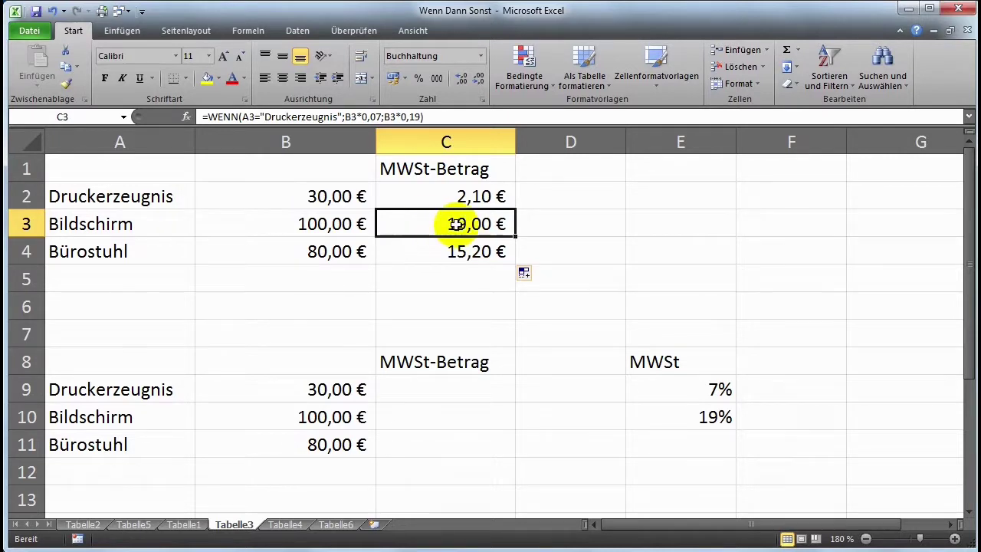
{"action": "left_click", "coordinate": [444, 248]}
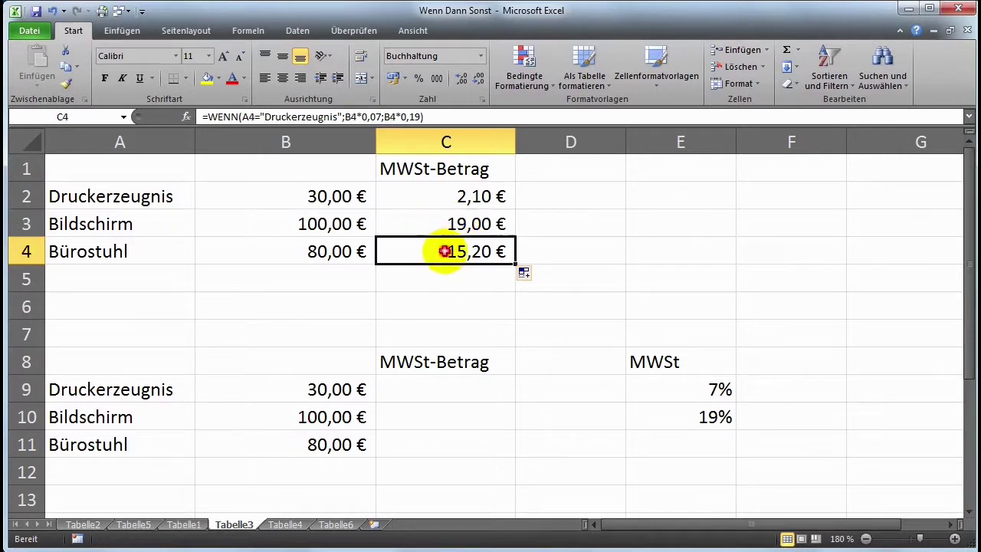
{"action": "left_click", "coordinate": [158, 202]}
{"action": "left_click", "coordinate": [394, 198]}
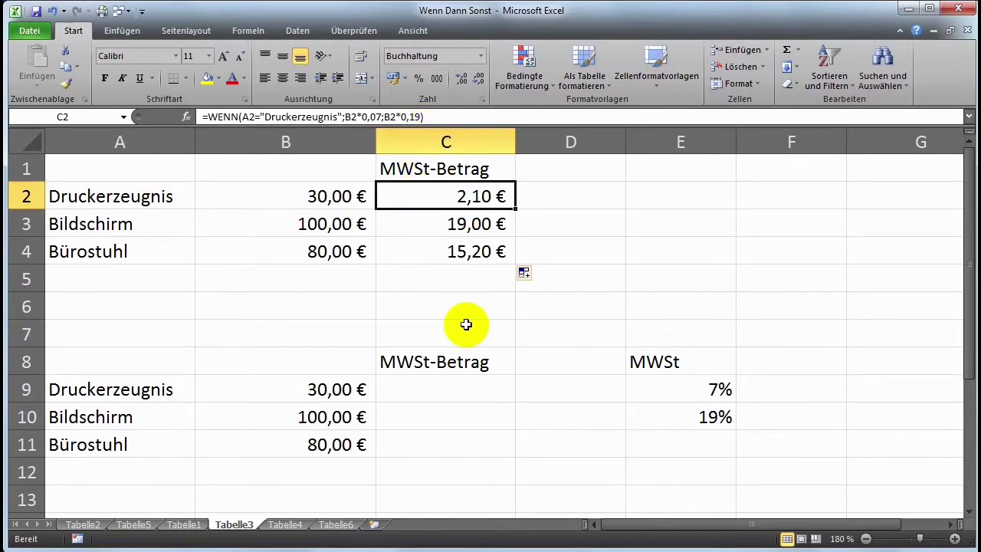
Enter =WENN(A9="Druckerzeugnis";B9*E9;B9*E10) in C9, giving 2,10 €.
{"action": "left_click", "coordinate": [489, 391]}
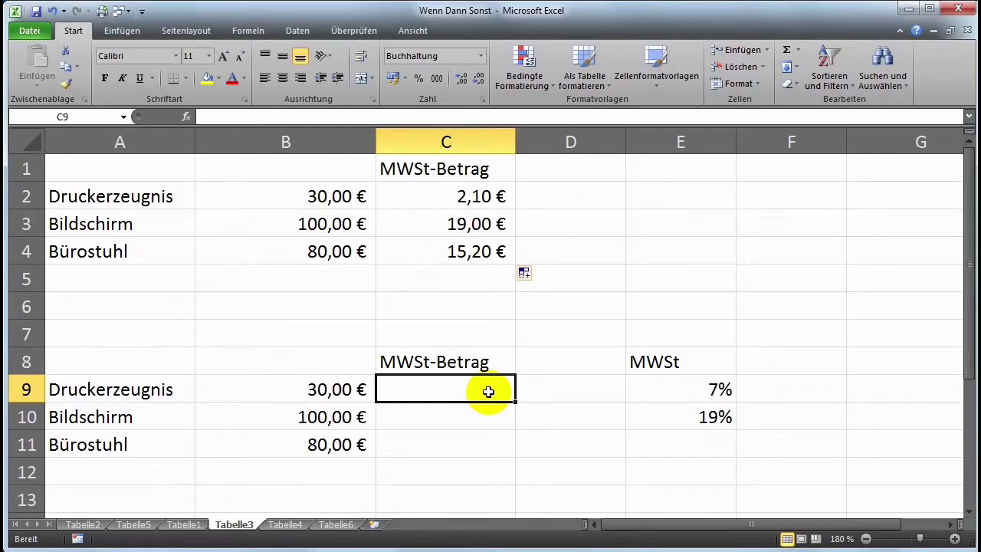
{"action": "type", "text": "=wenn"}
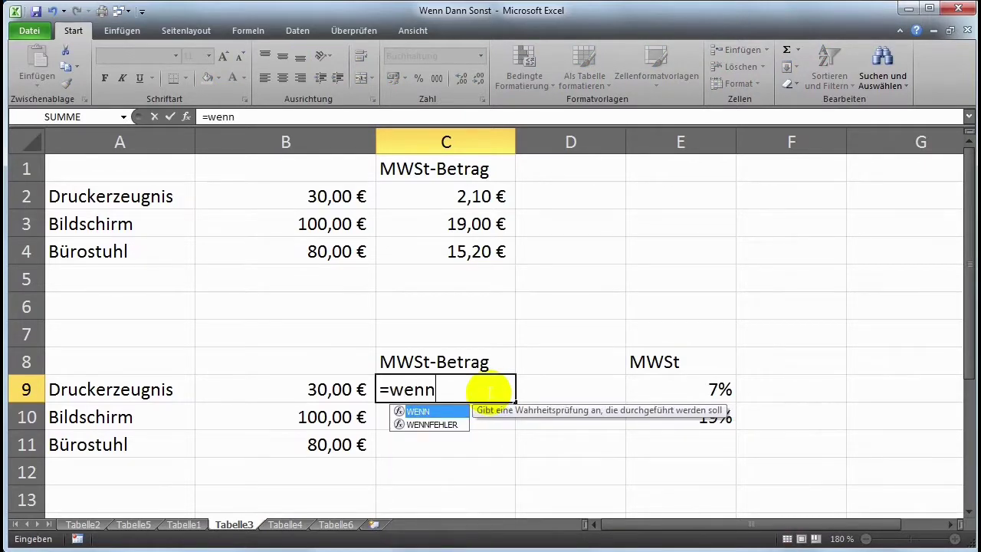
{"action": "type", "text": "("}
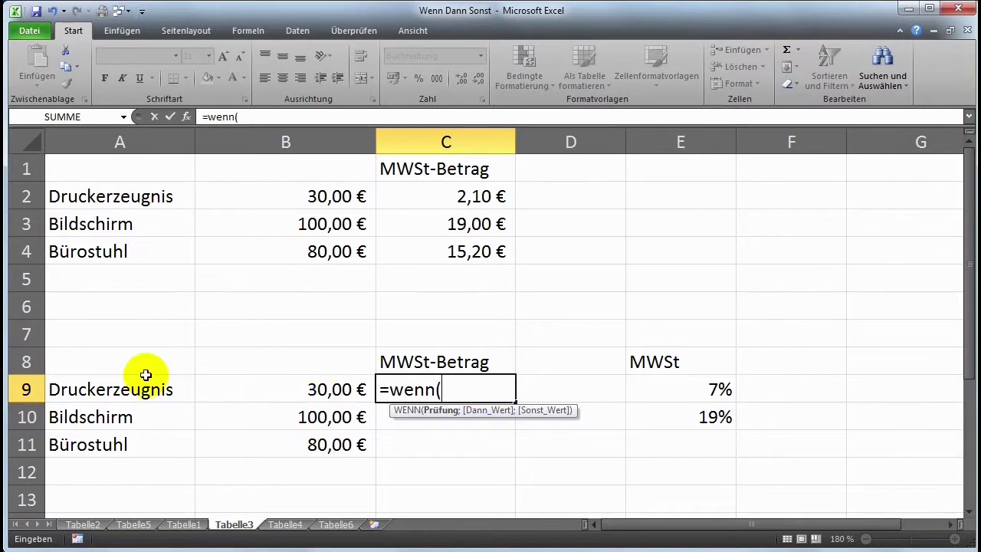
{"action": "left_click", "coordinate": [131, 387]}
{"action": "type", "text": "="}
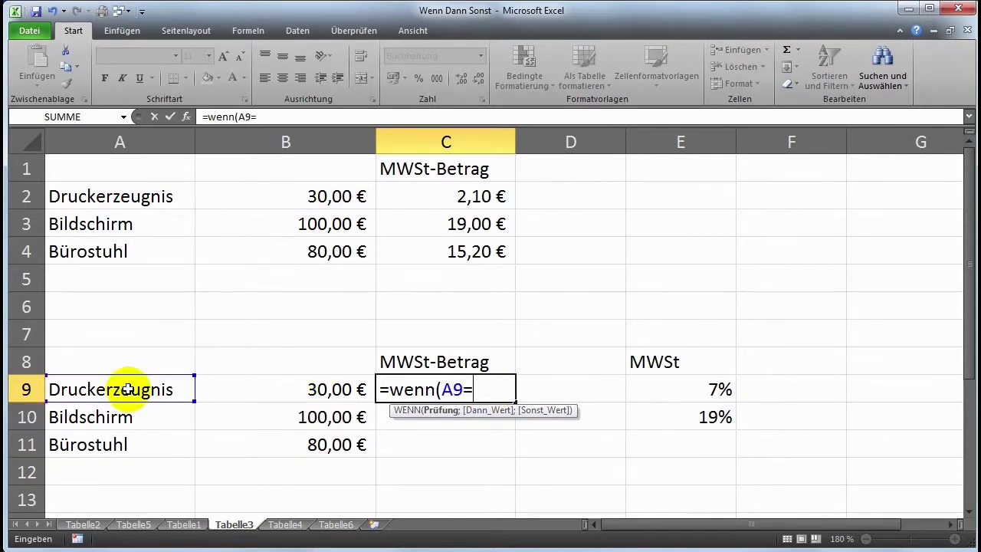
{"action": "type", "text": "\"Druckerzeugnis\";"}
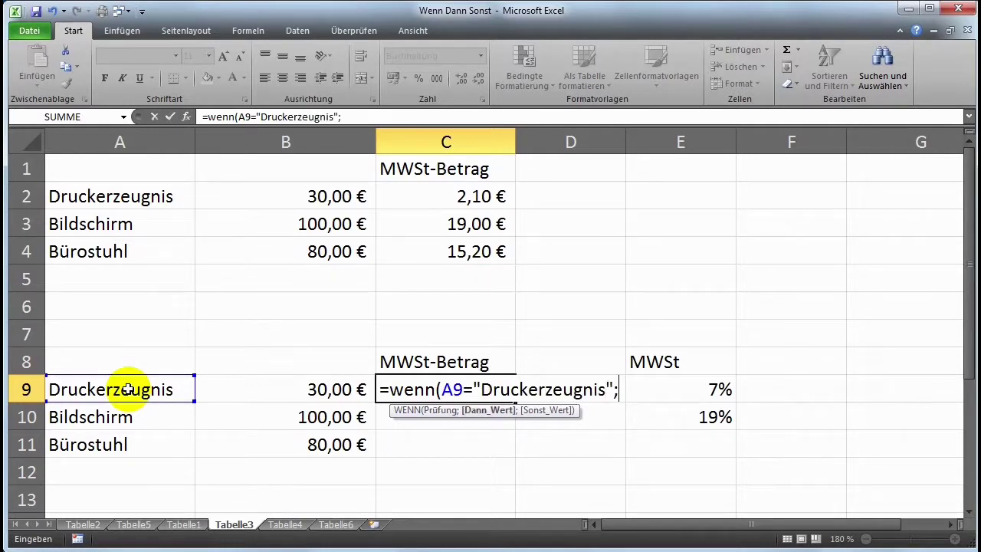
{"action": "left_click", "coordinate": [271, 388]}
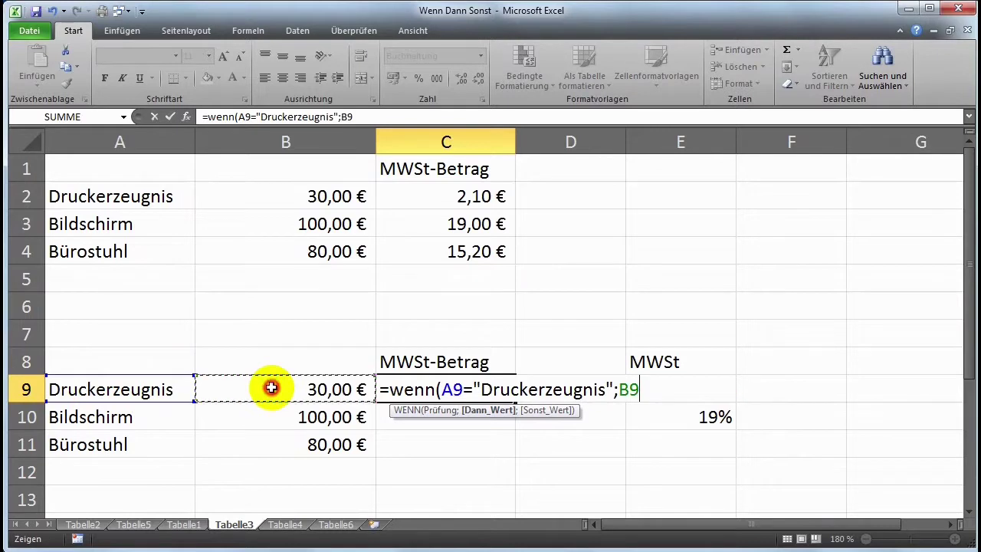
{"action": "type", "text": "*"}
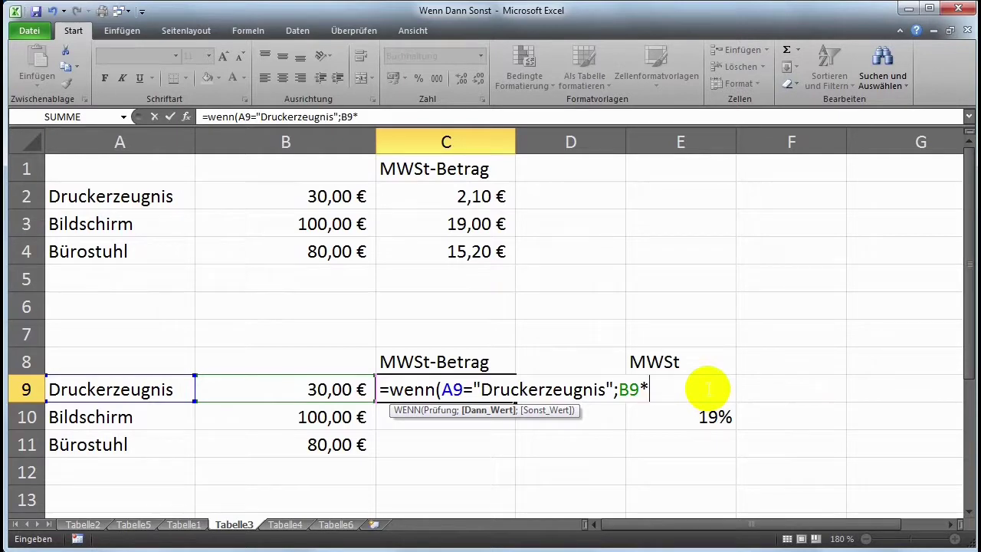
{"action": "type", "text": "e"}
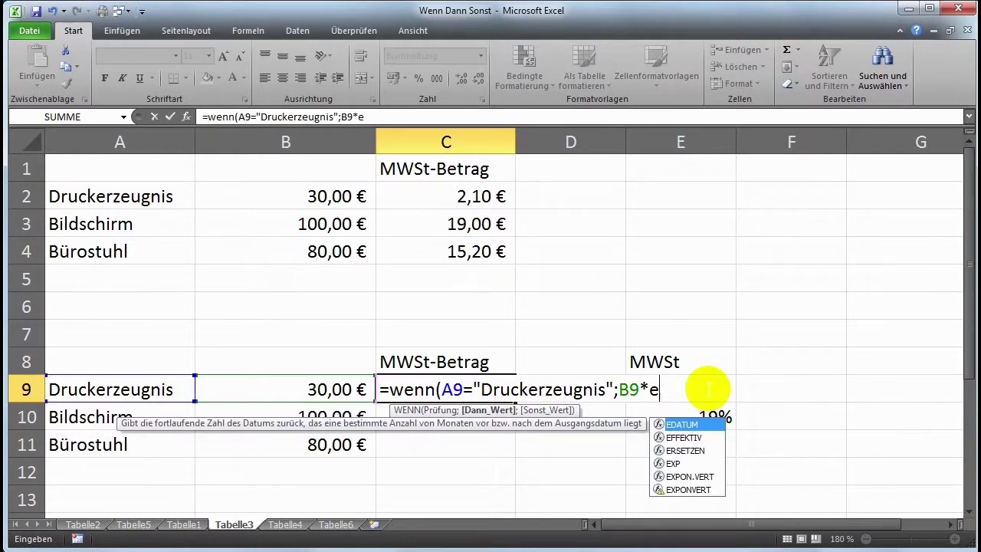
{"action": "type", "text": "9;"}
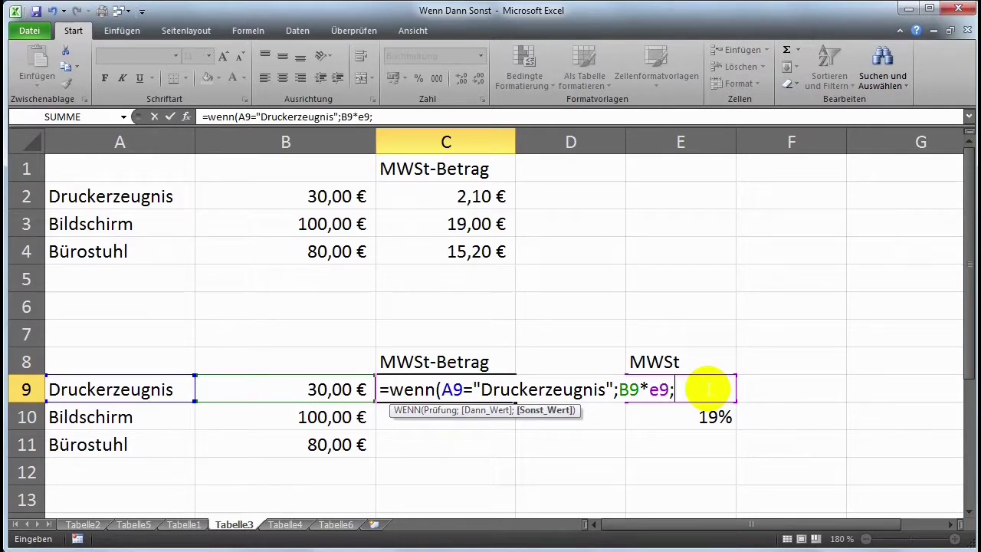
{"action": "type", "text": "b9*"}
{"action": "type", "text": "e"}
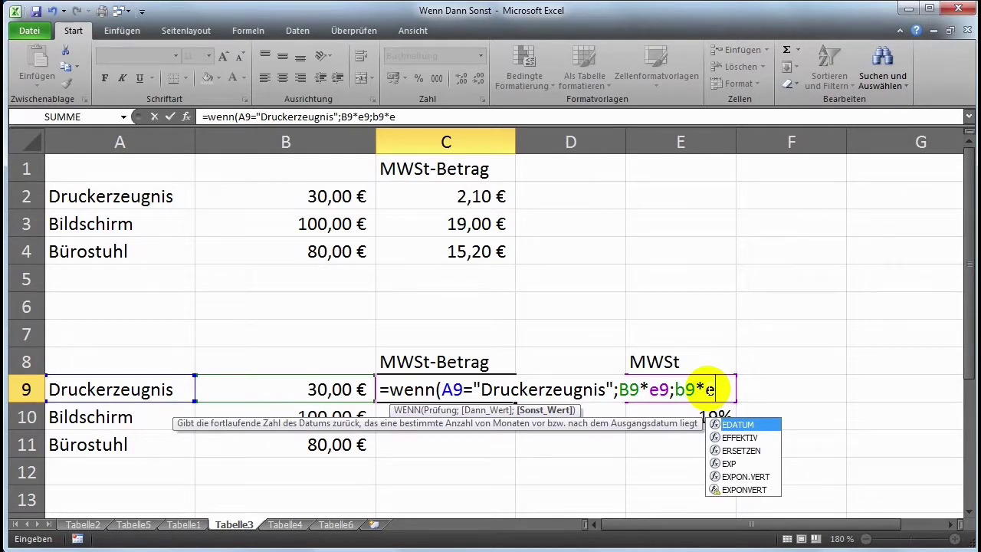
{"action": "type", "text": "10"}
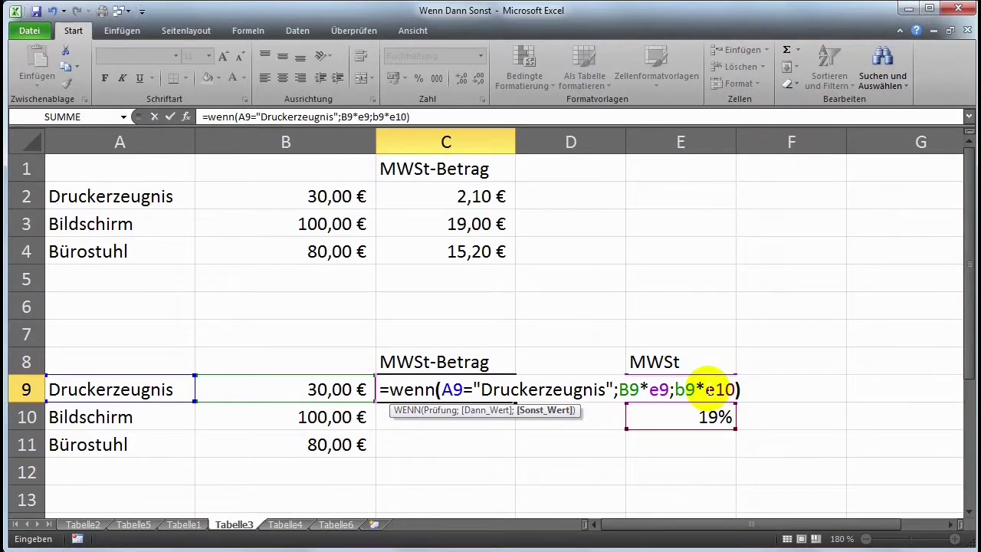
{"action": "key", "text": "Return"}
{"action": "left_click", "coordinate": [460, 377]}
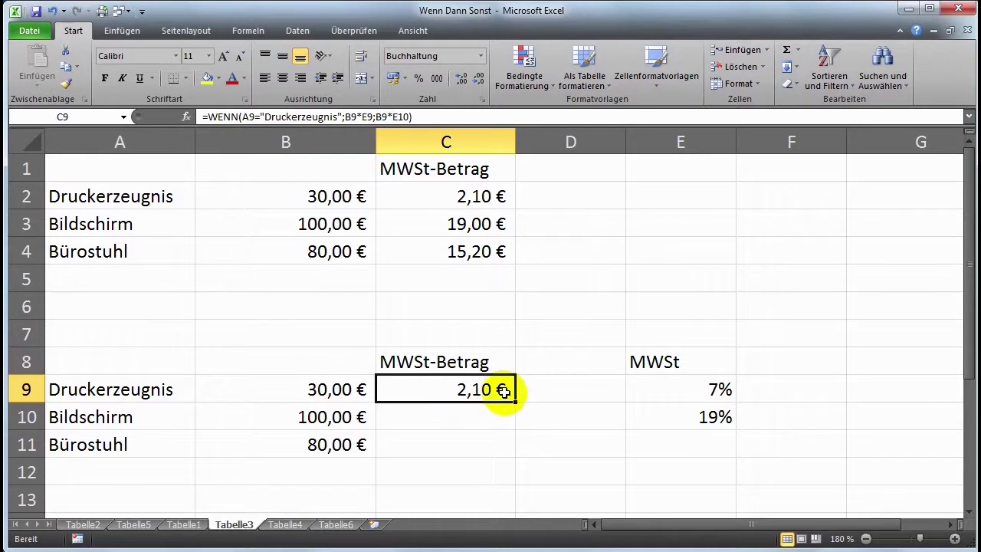
Copy the C9 formula to C11, see the - € results, and reopen C9's formula.
{"action": "left_click_drag", "start_coordinate": [516, 402], "coordinate": [515, 450]}
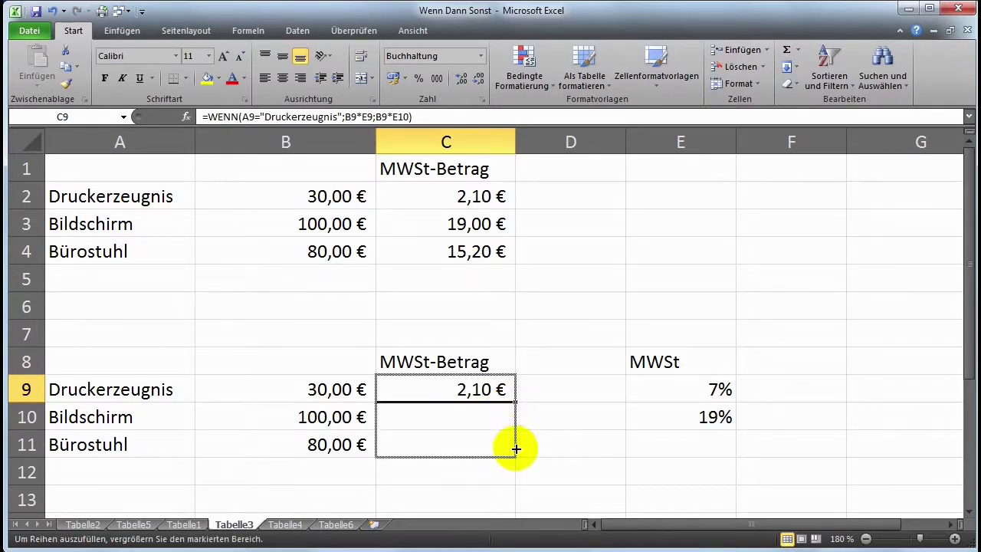
{"action": "left_click_drag", "start_coordinate": [685, 391], "coordinate": [686, 436]}
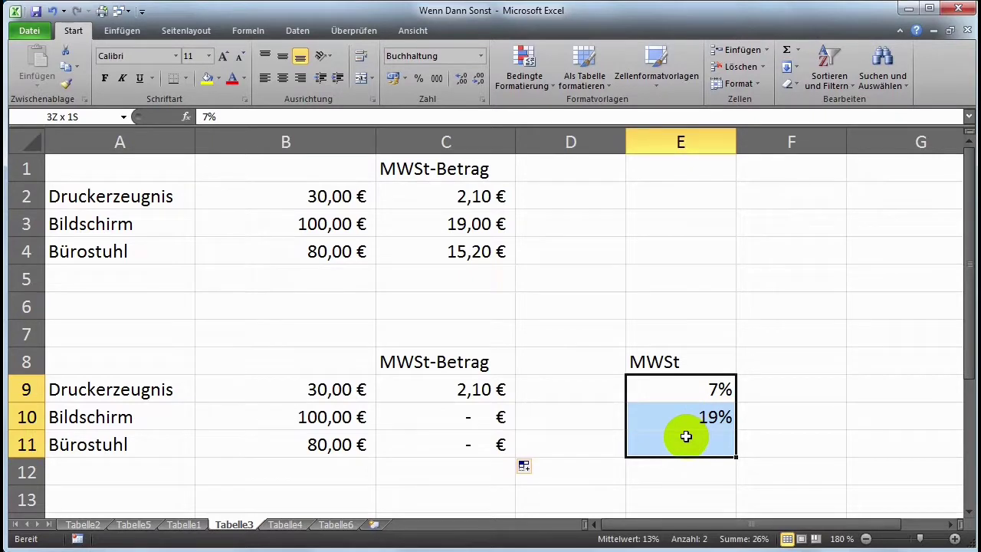
{"action": "left_click", "coordinate": [508, 388]}
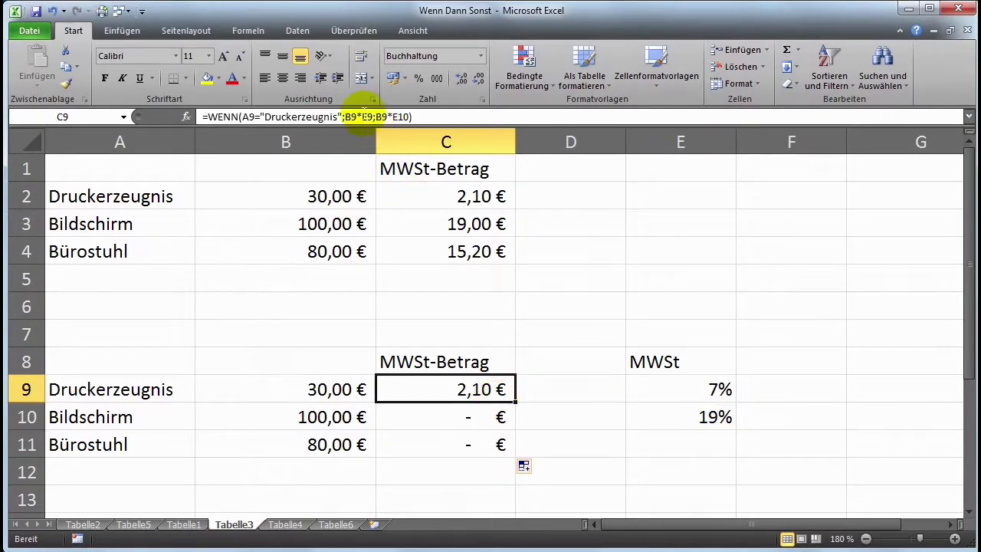
{"action": "left_click", "coordinate": [360, 119]}
Change the C9 rate references to absolute $E$9 and $E$10.
{"action": "key", "text": "F4"}
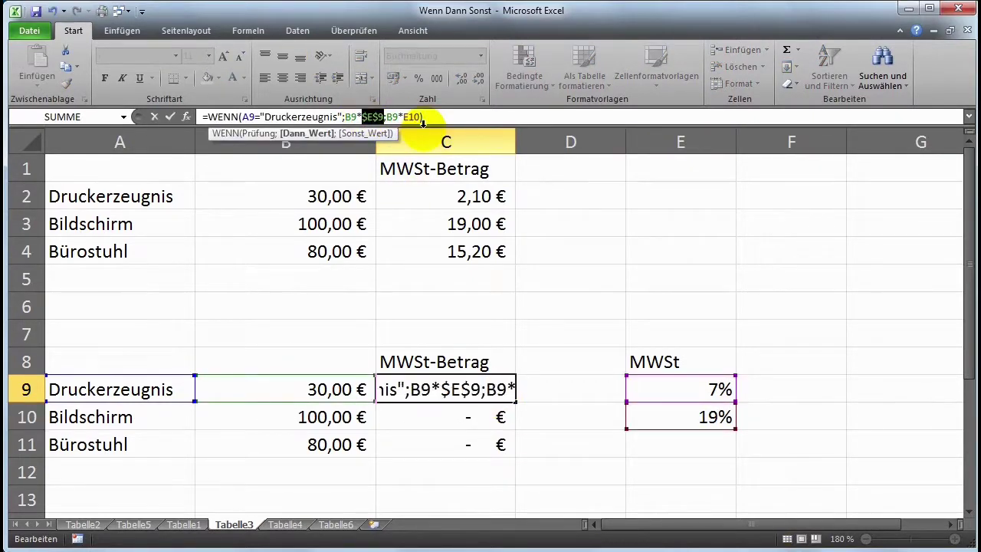
{"action": "left_click", "coordinate": [403, 117]}
{"action": "key", "text": "F4"}
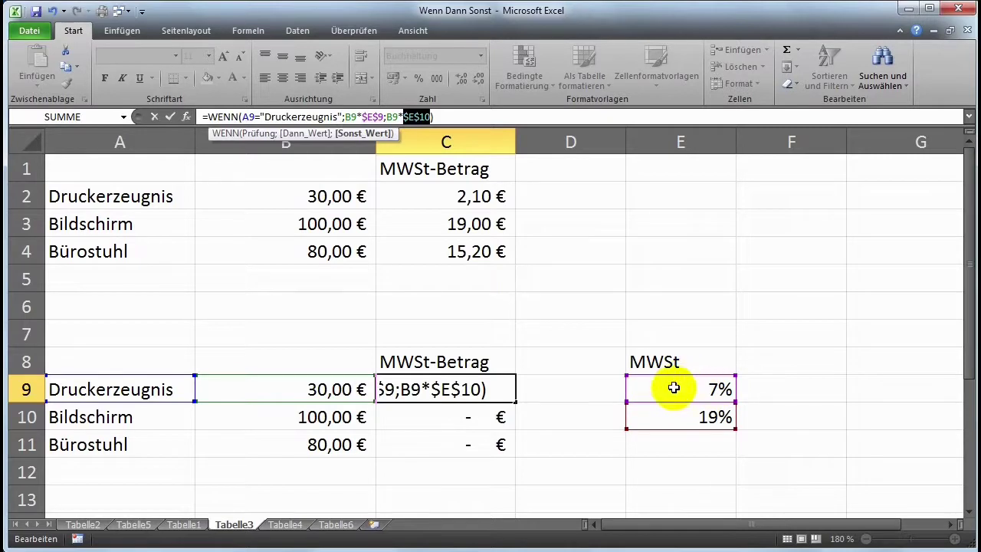
{"action": "key", "text": "Return"}
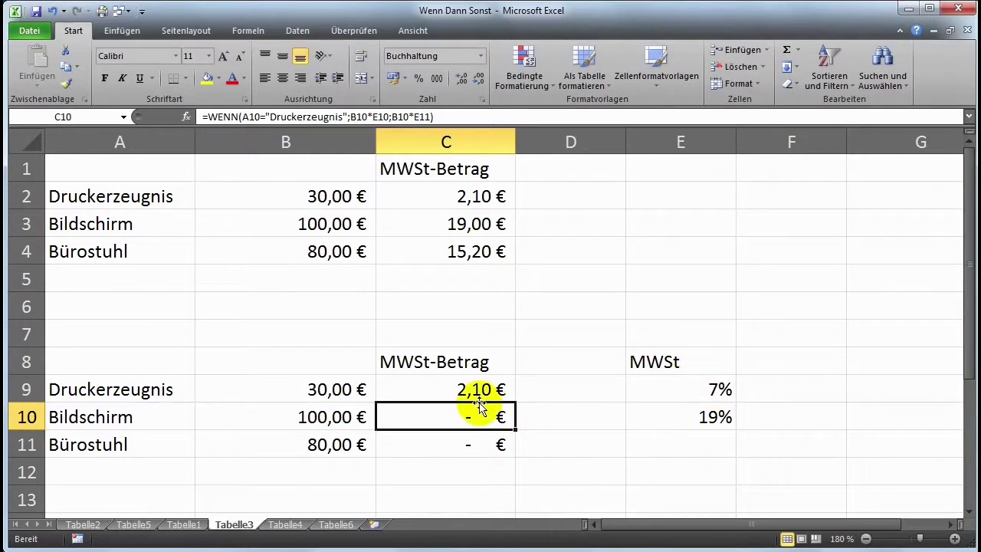
Fill the corrected C9 formula to C11 and verify 19,00 € and 15,20 € against the rates.
{"action": "left_click", "coordinate": [483, 393]}
{"action": "left_click_drag", "start_coordinate": [515, 402], "coordinate": [517, 446]}
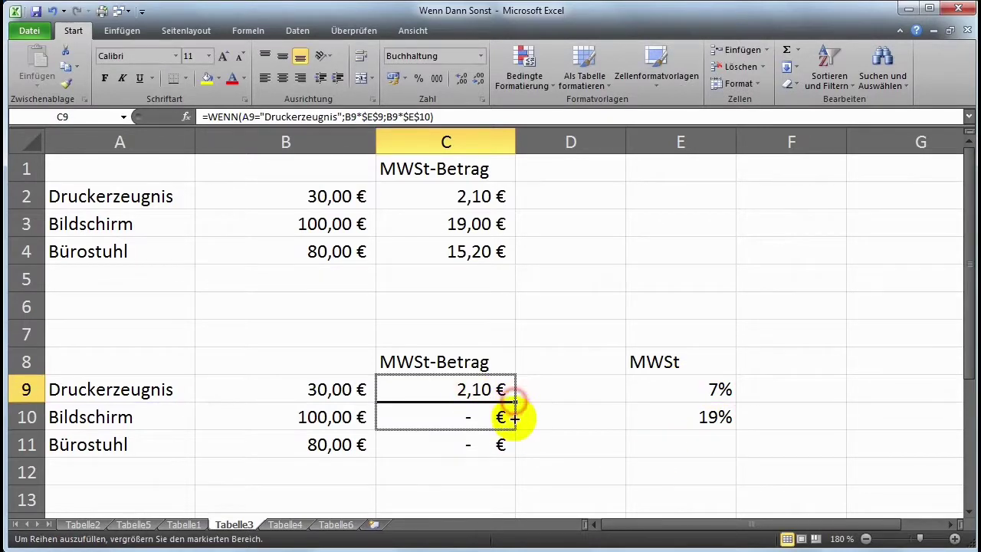
{"action": "left_click", "coordinate": [461, 444]}
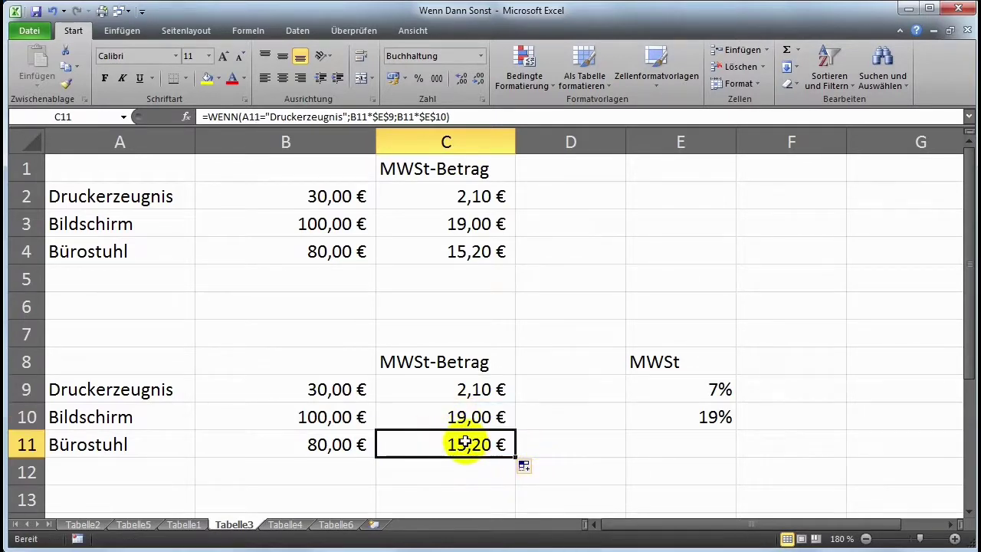
{"action": "left_click", "coordinate": [138, 441]}
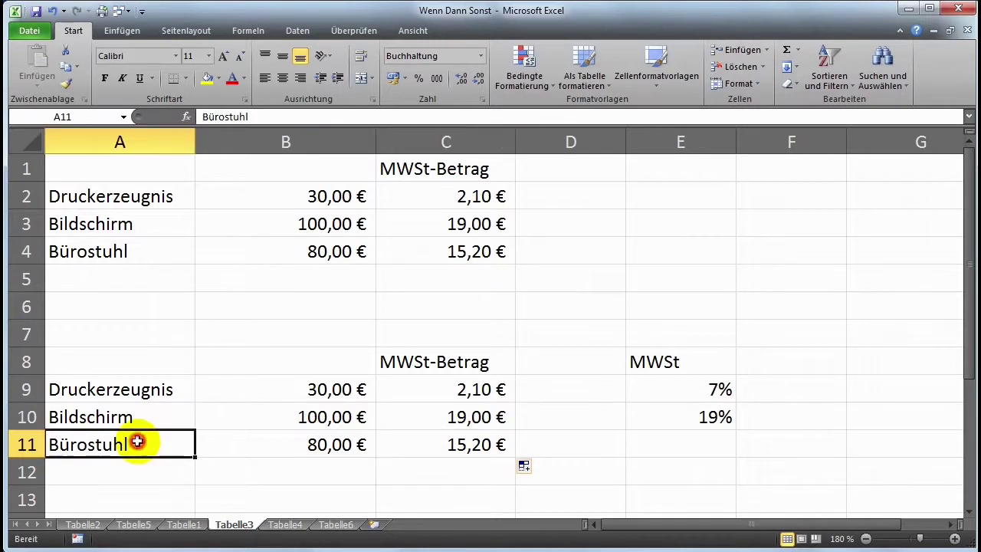
{"action": "left_click", "coordinate": [424, 445]}
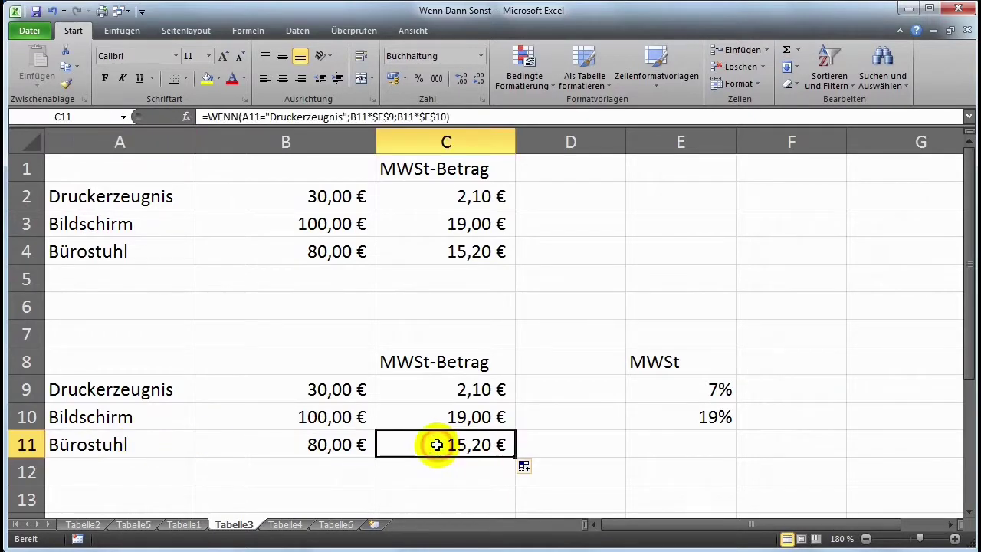
{"action": "left_click", "coordinate": [317, 444]}
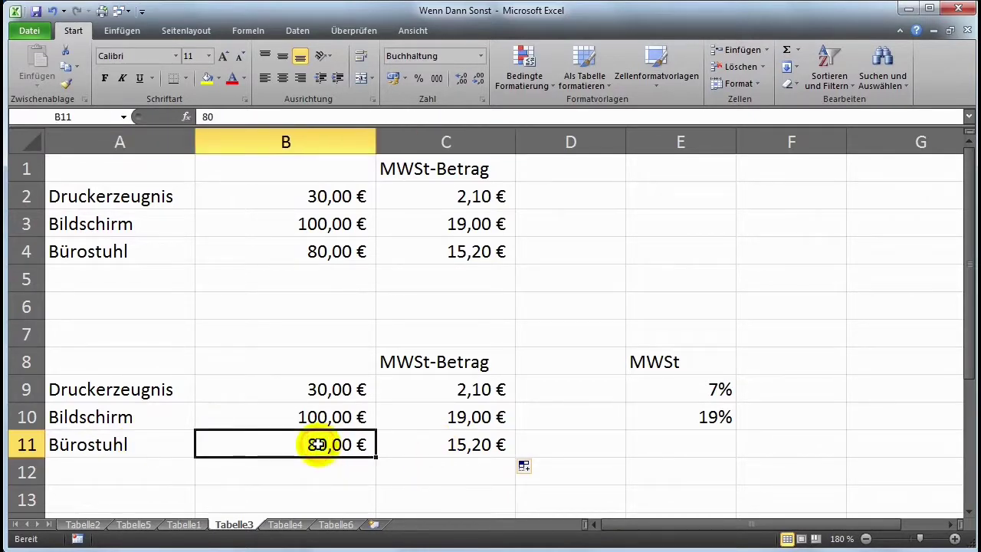
{"action": "left_click", "coordinate": [713, 389]}
{"action": "left_click_drag", "start_coordinate": [682, 416], "coordinate": [690, 394]}
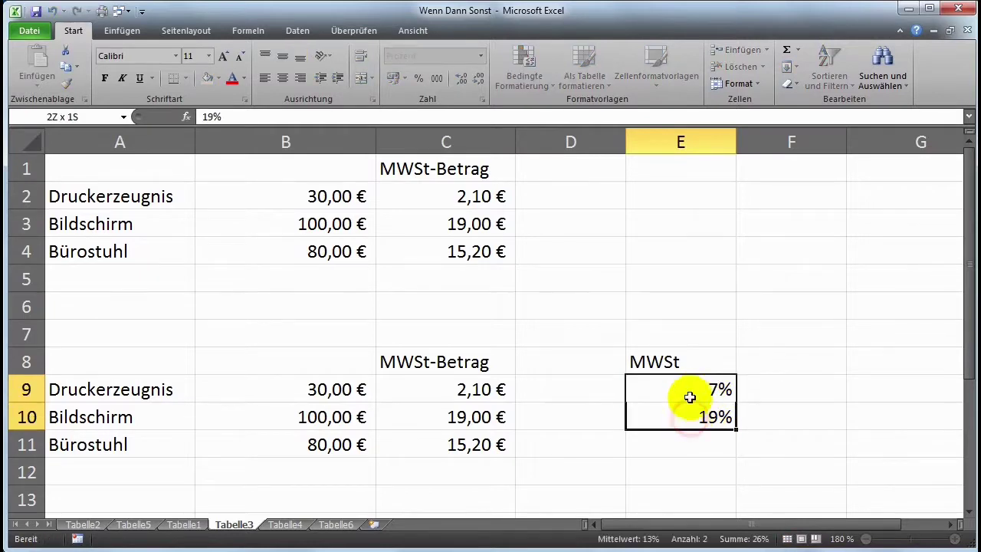
{"action": "left_click", "coordinate": [692, 407]}
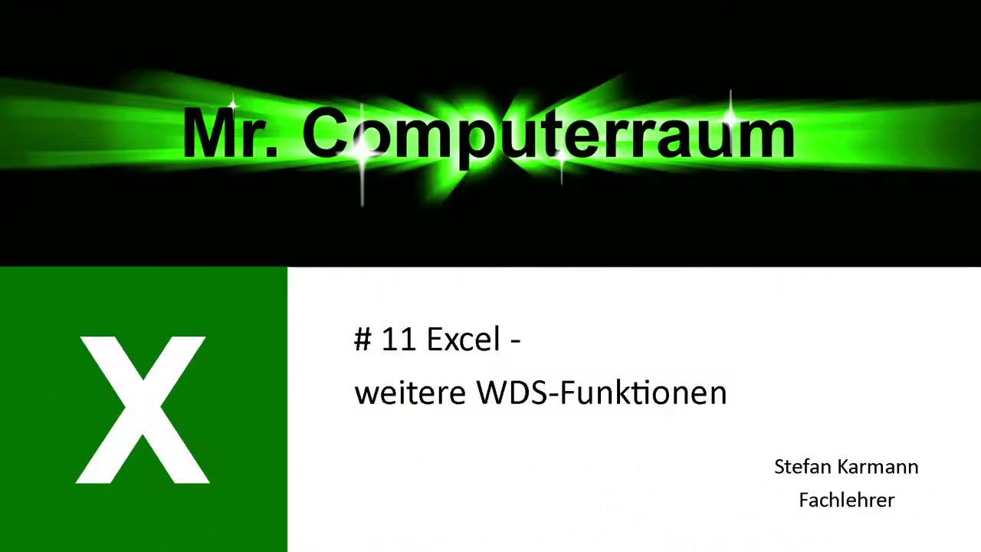